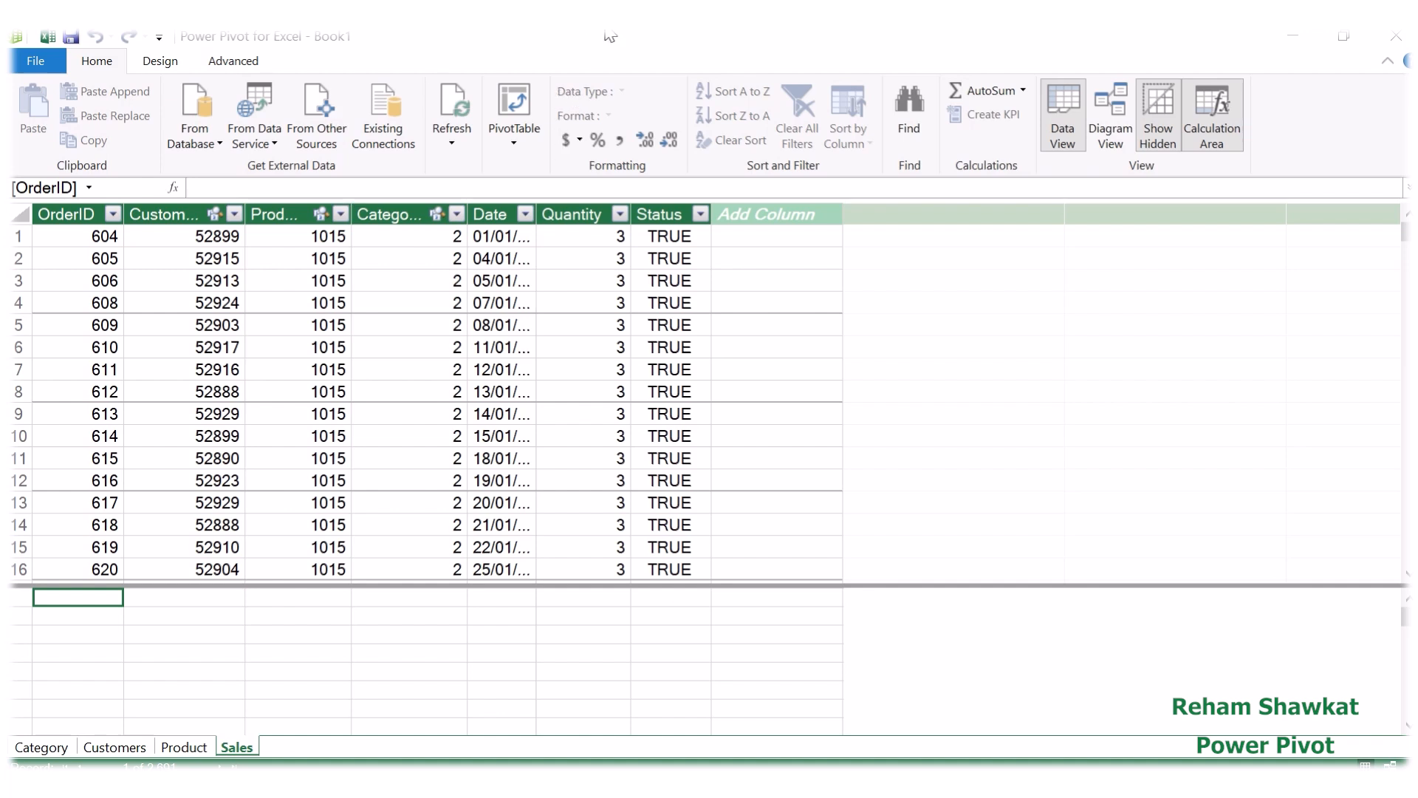
mouse_move(605, 31)
left_click(580, 77)
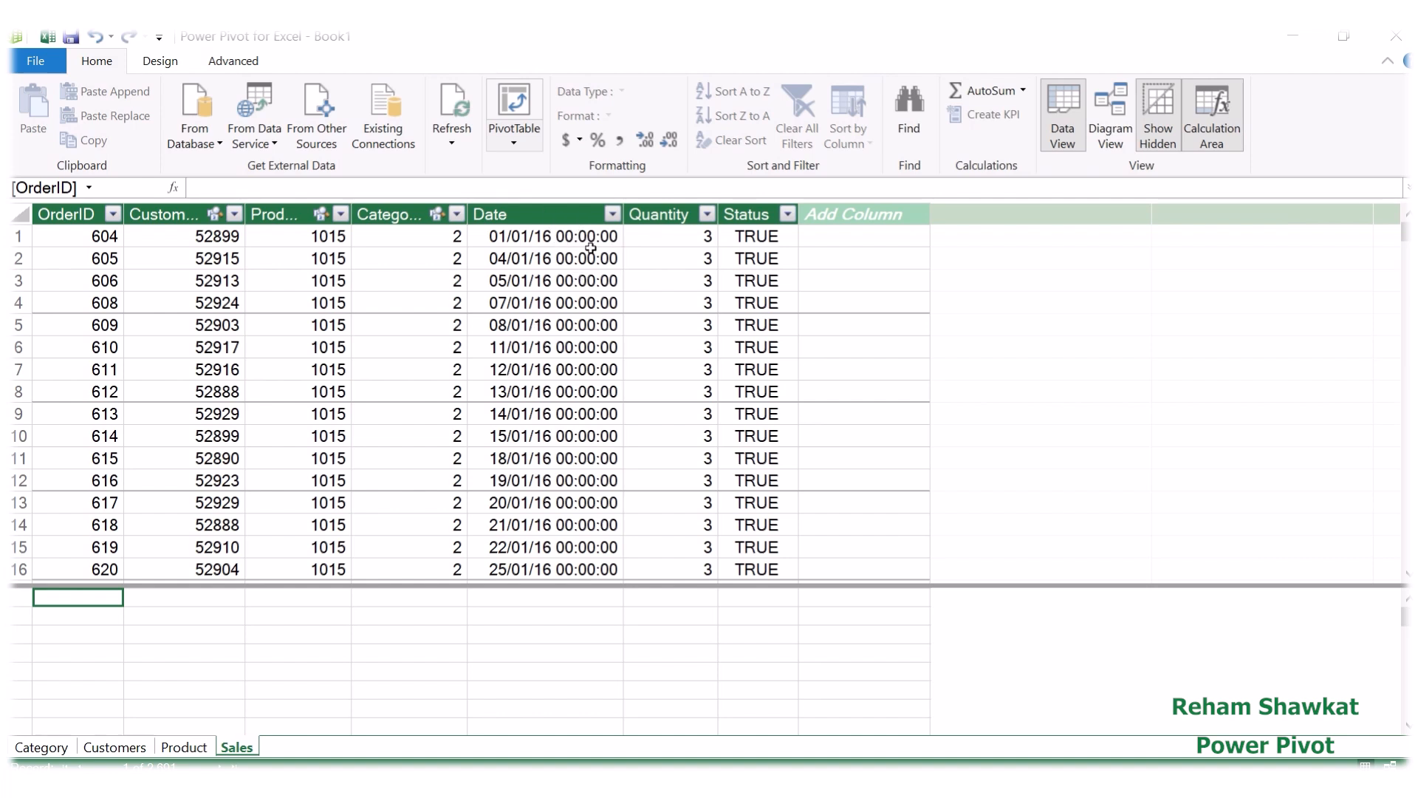
Step: Format the Date column of the Sales table with the short date format *14/03/01, without the time
left_click(537, 215)
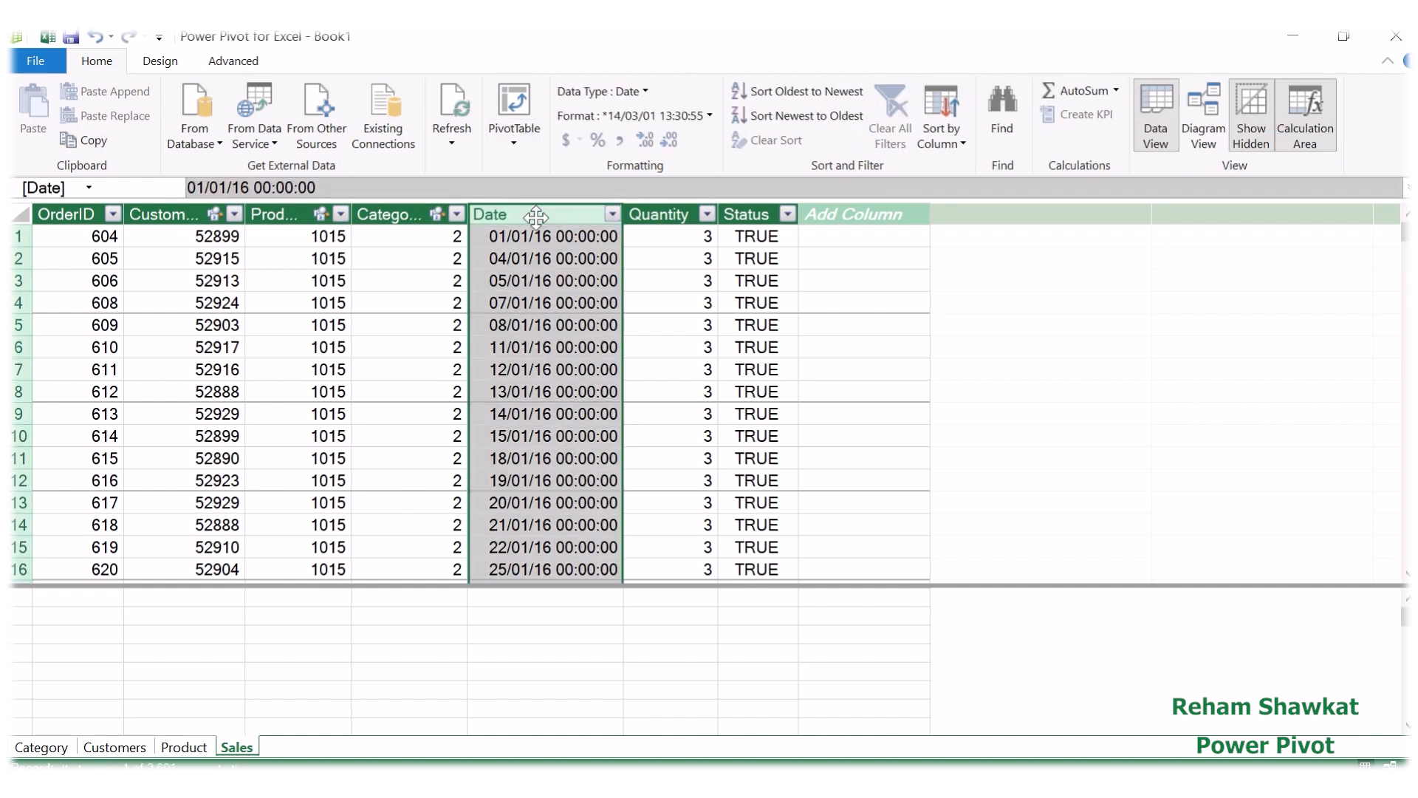
left_click(708, 117)
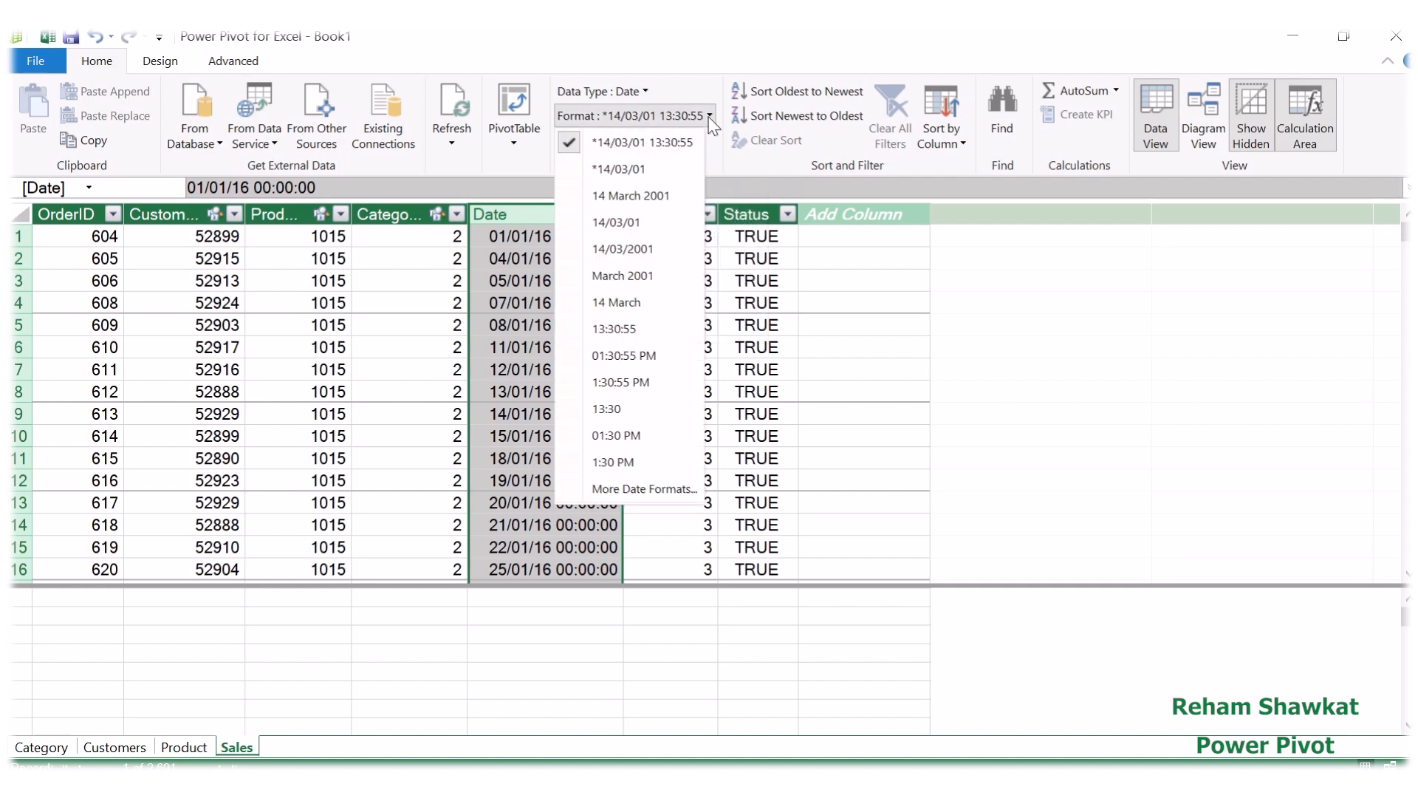
left_click(610, 170)
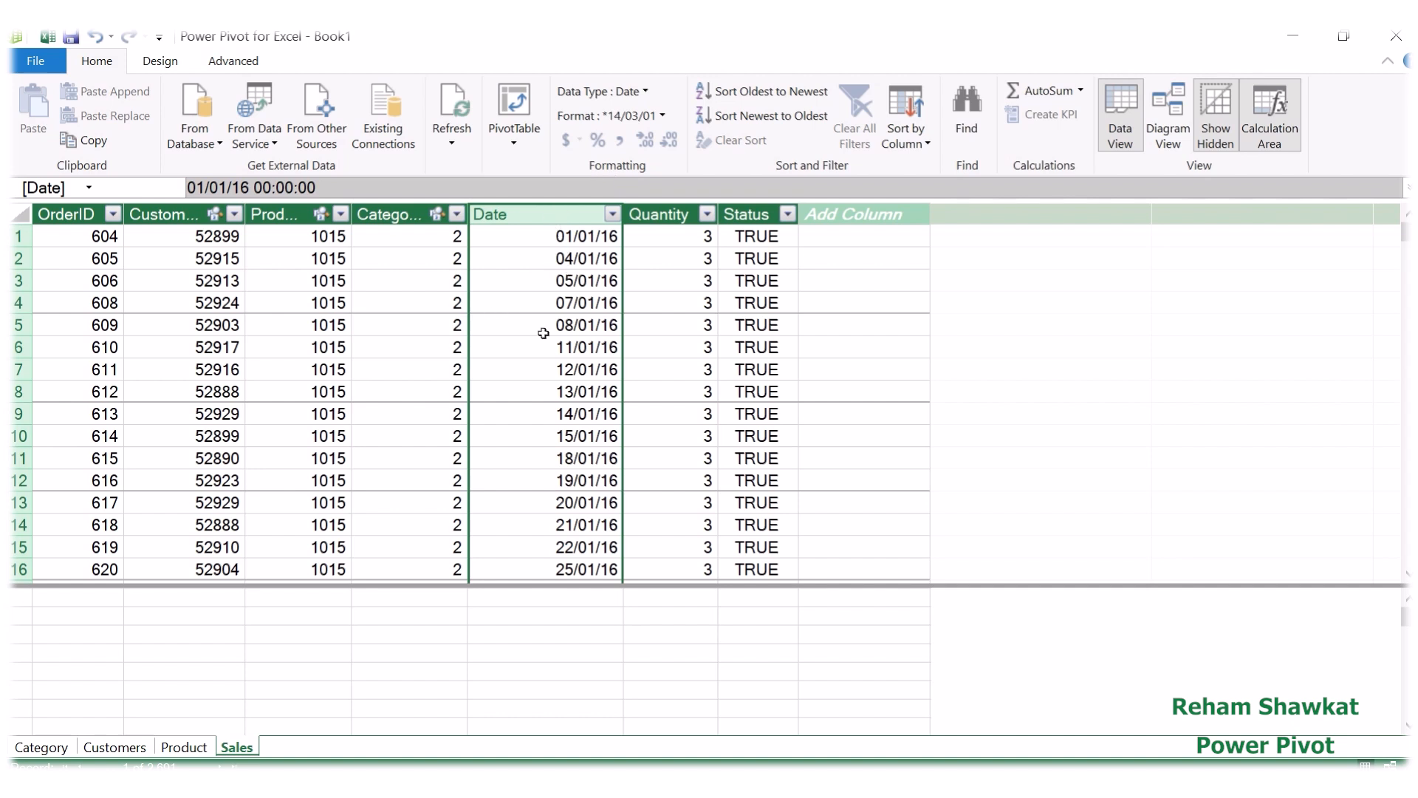
mouse_move(624, 46)
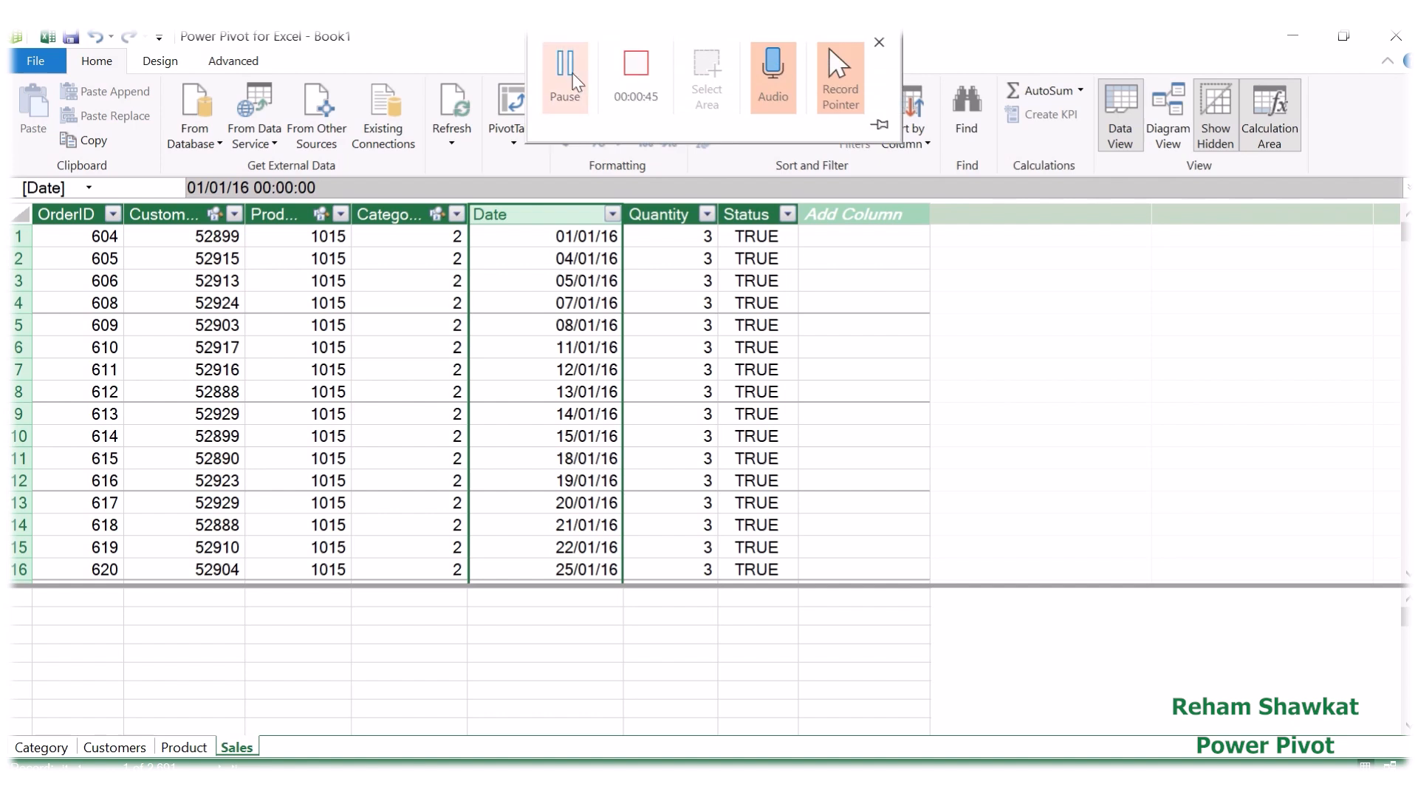
left_click(573, 75)
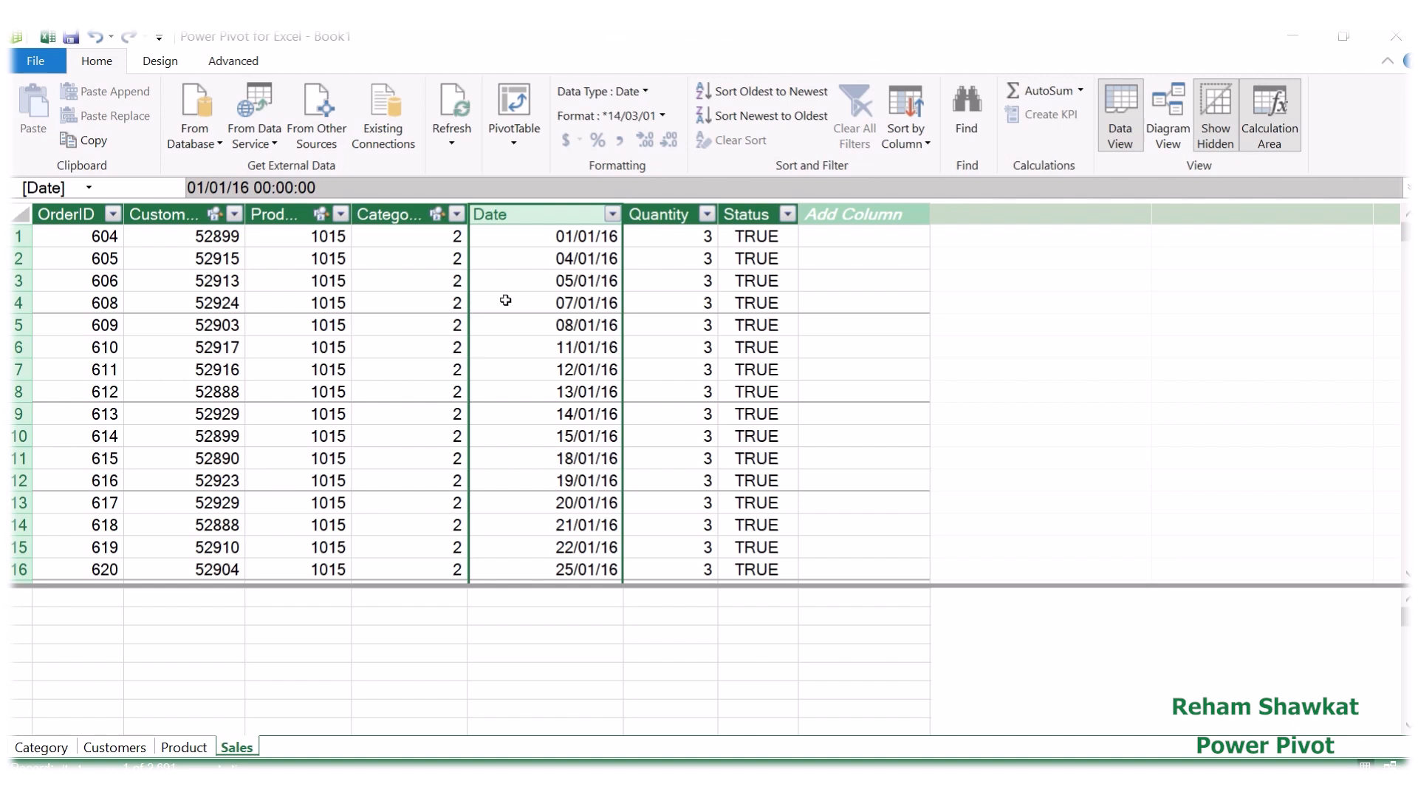
Step: Examine the product and price columns in the Product table and return to the Sales table
left_click(185, 748)
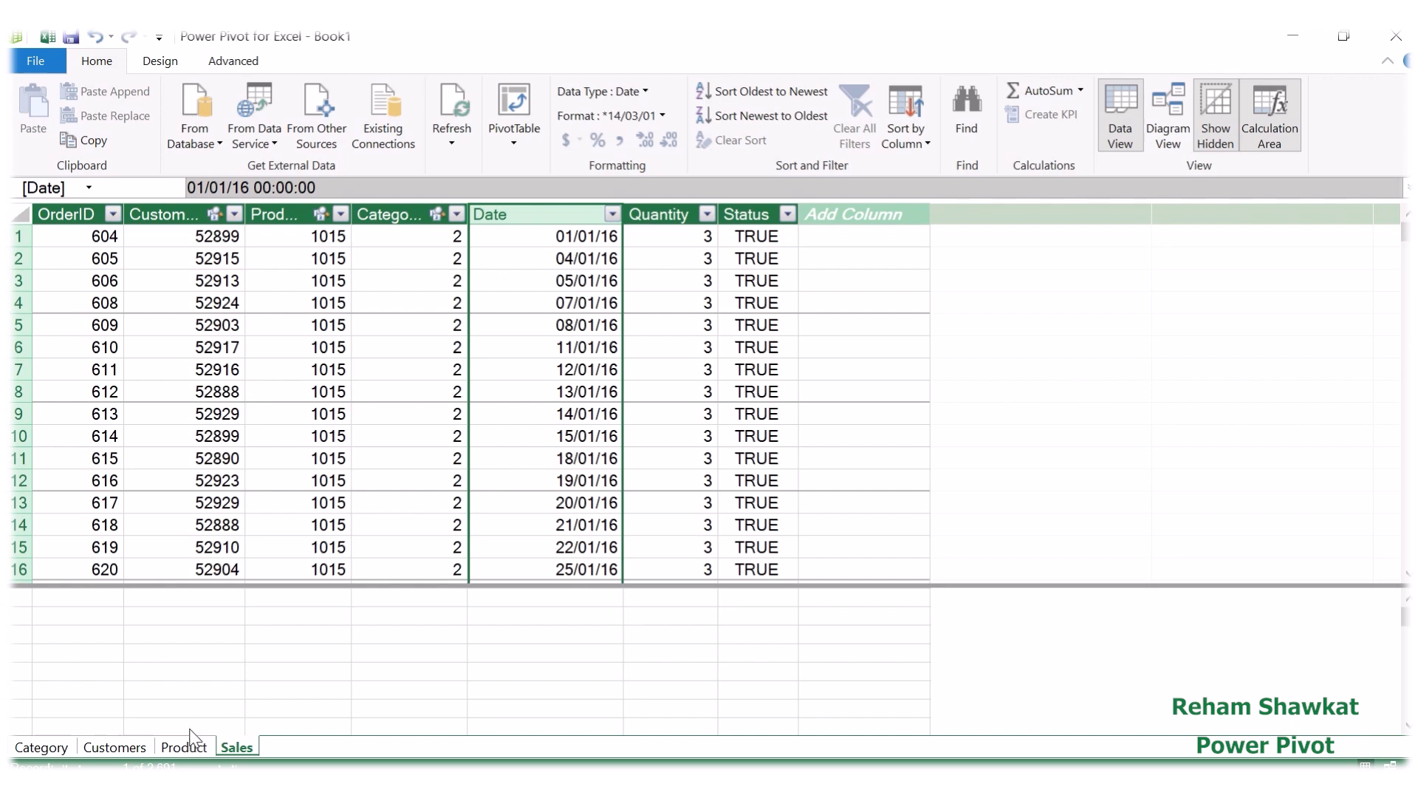
left_click(188, 738)
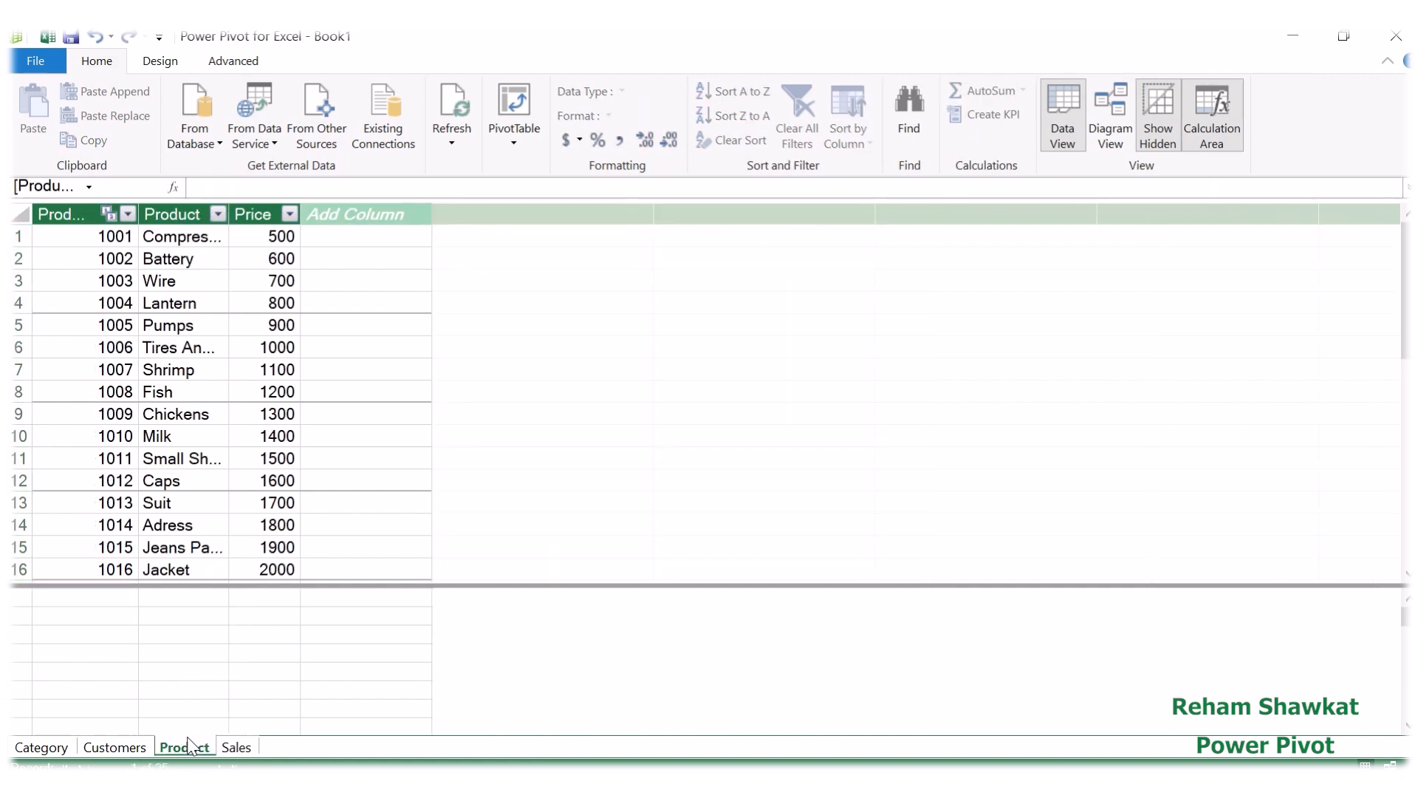
left_click(236, 747)
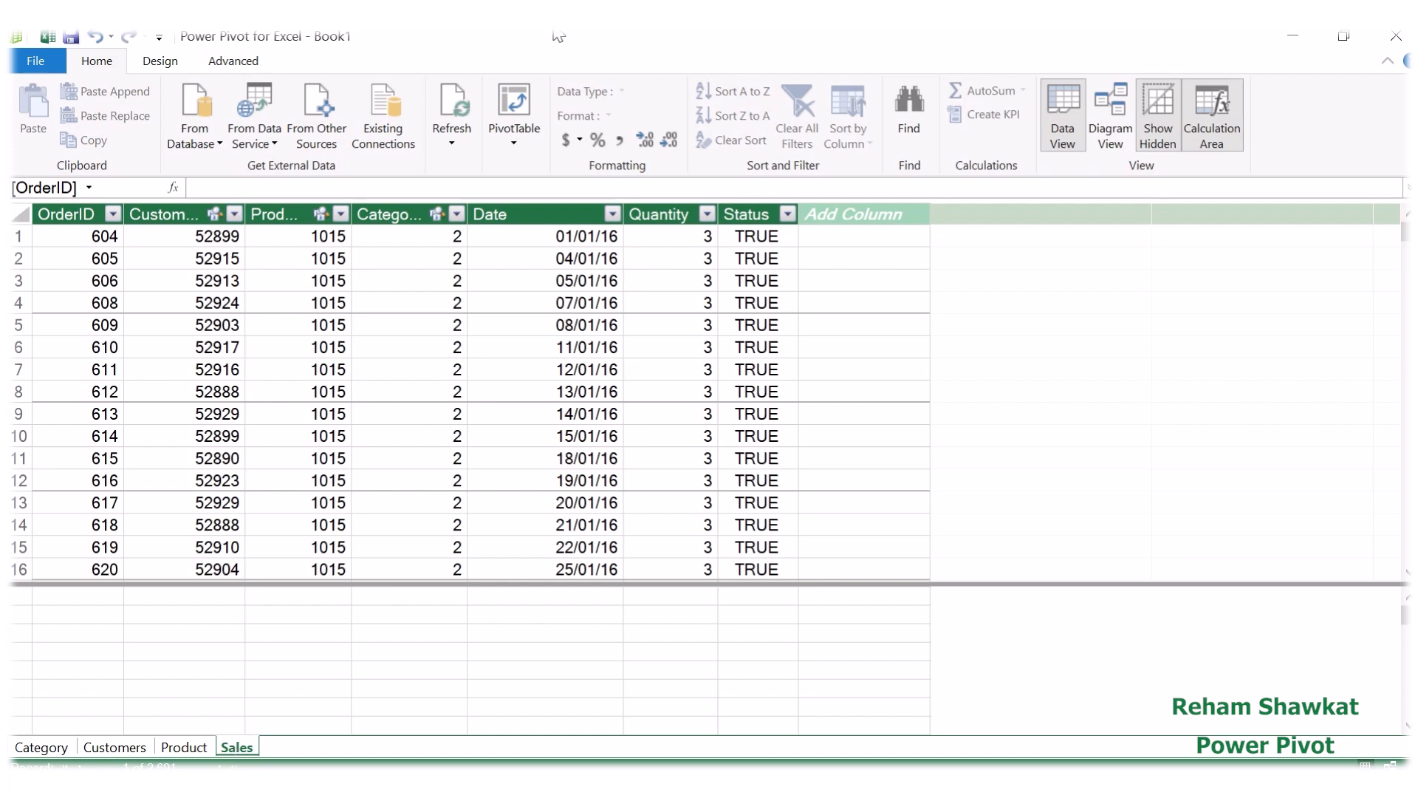
mouse_move(640, 36)
left_click(571, 78)
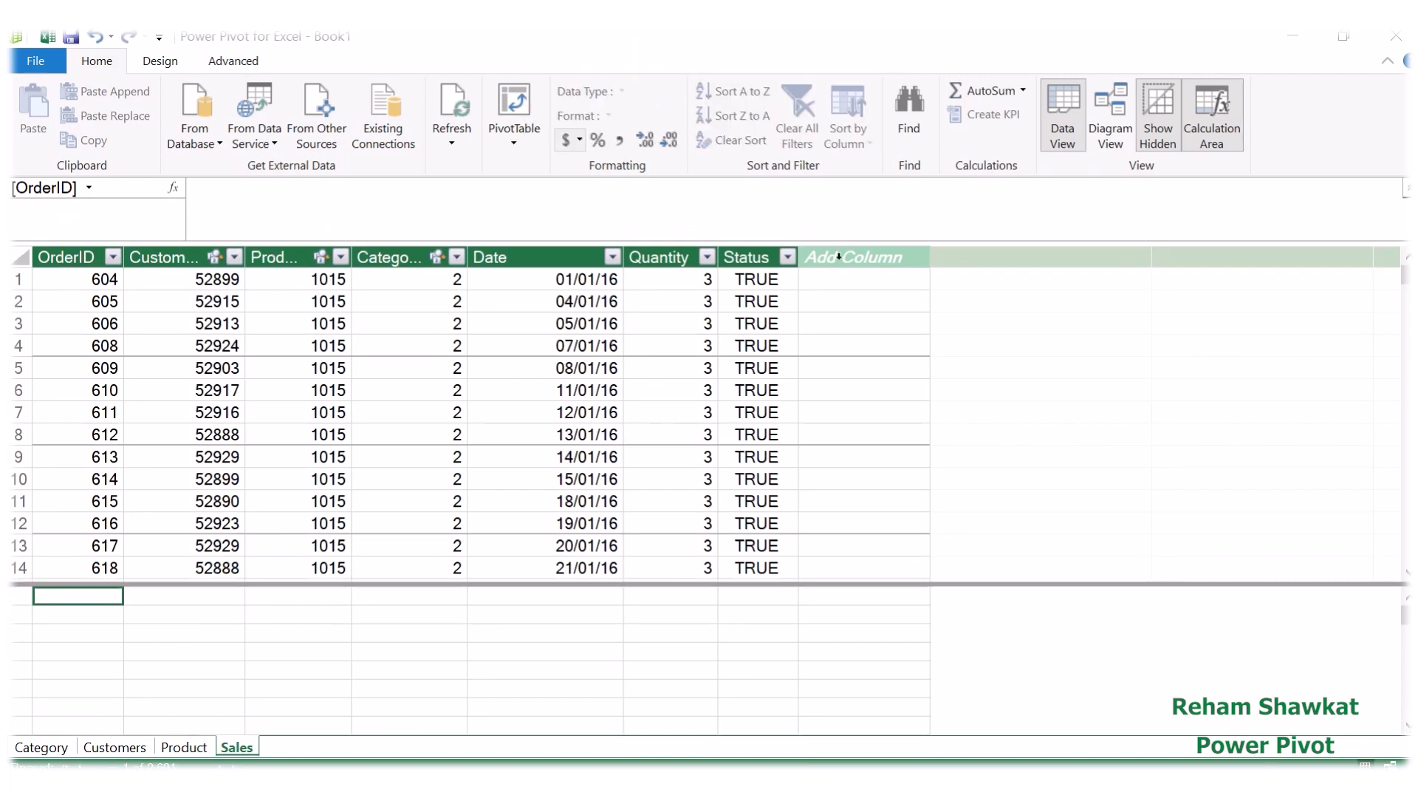
Step: Add a new column named Unit price after the Status column in the Sales table
left_click(839, 256)
double_click(839, 256)
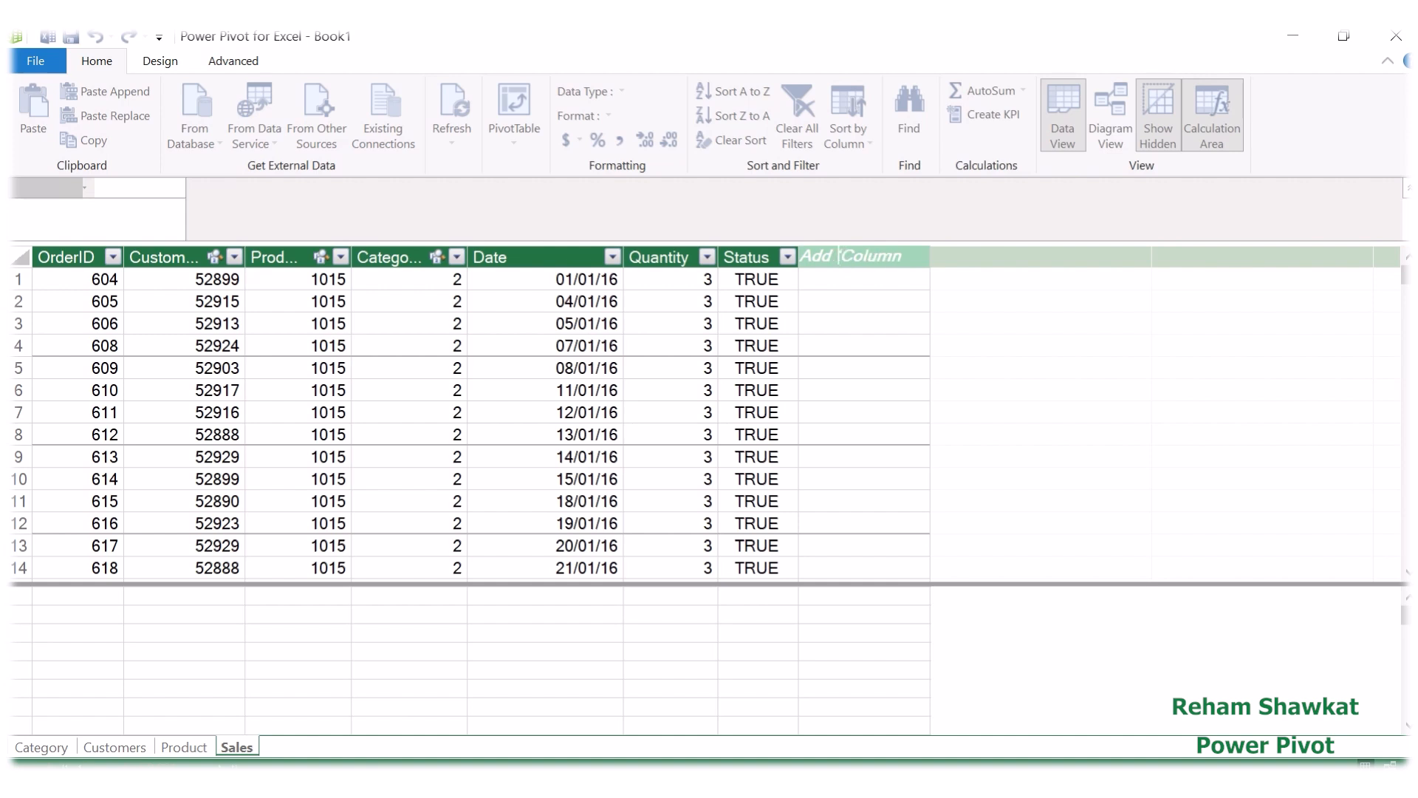
left_click_drag(904, 260, 799, 273)
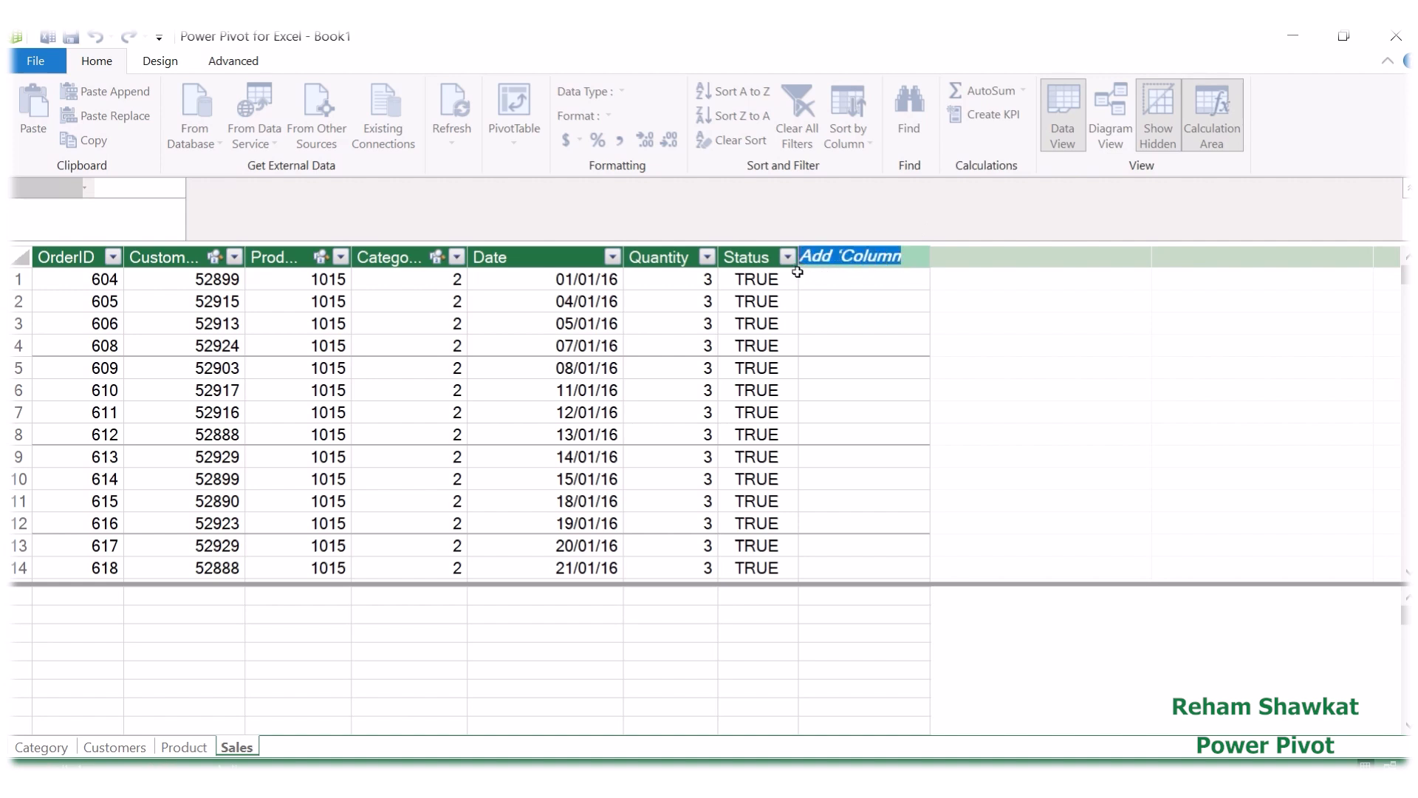
key("BackSpace")
type("ى")
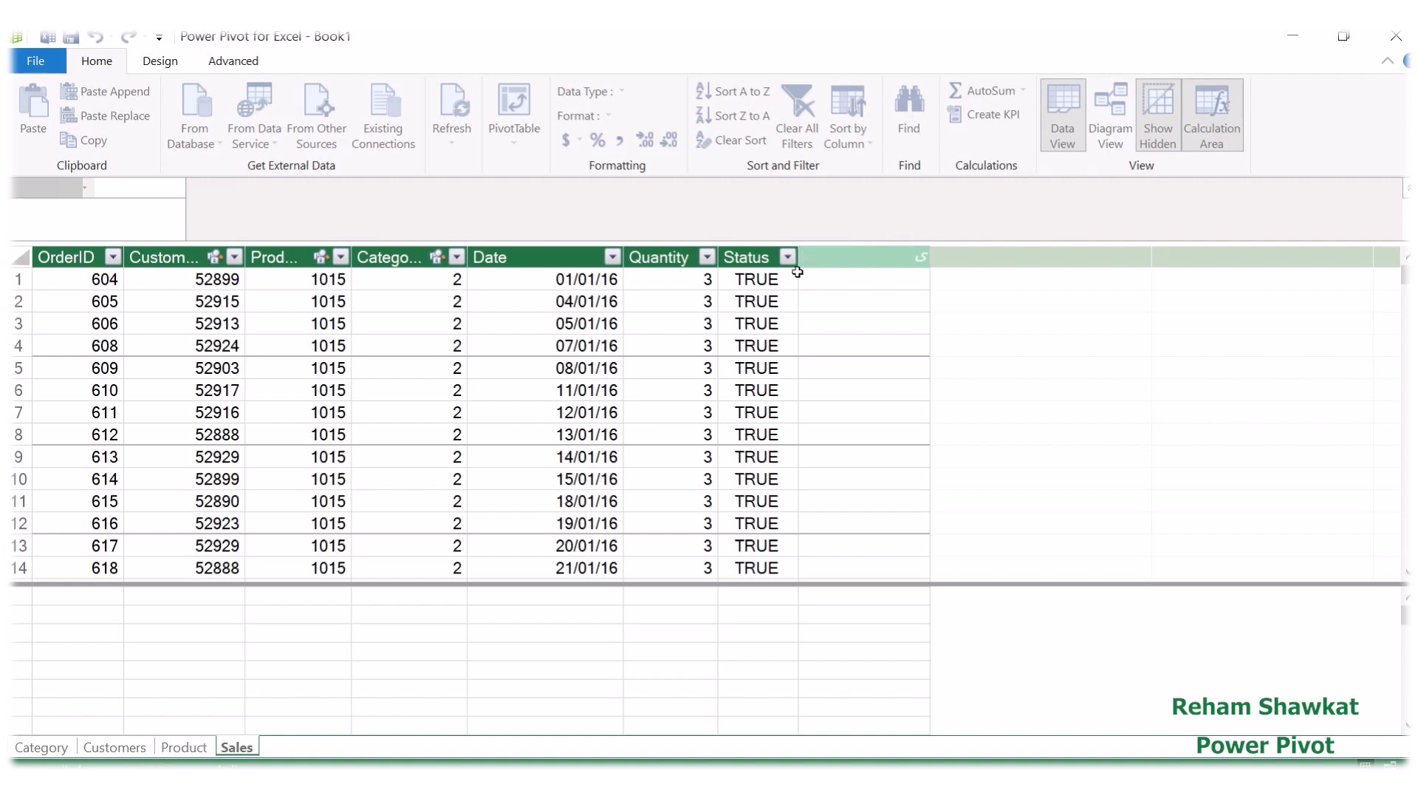
key("BackSpace")
type("Unit price")
key("Return")
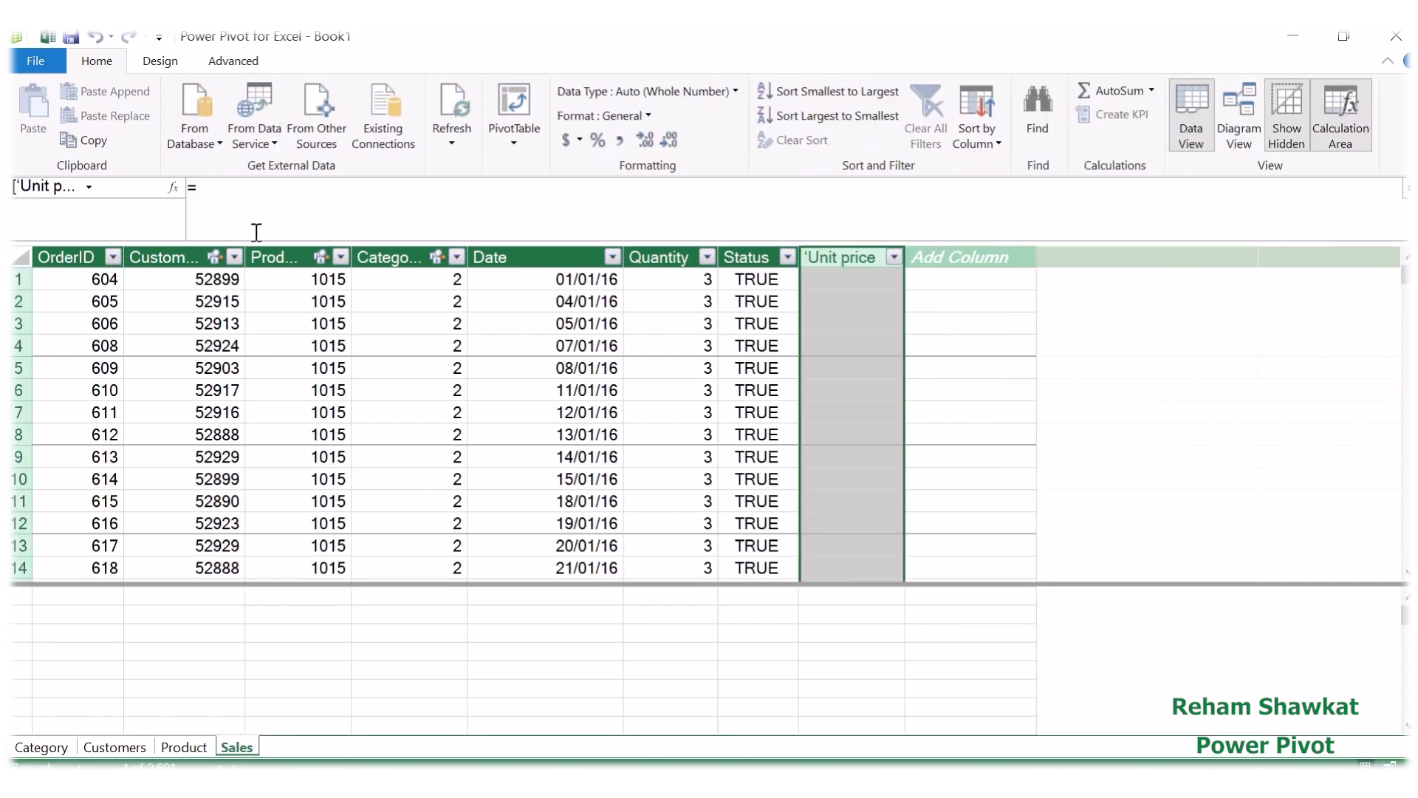
Step: Fill the Unit price column with the formula =RELATED('Product'[Price])
left_click(241, 195)
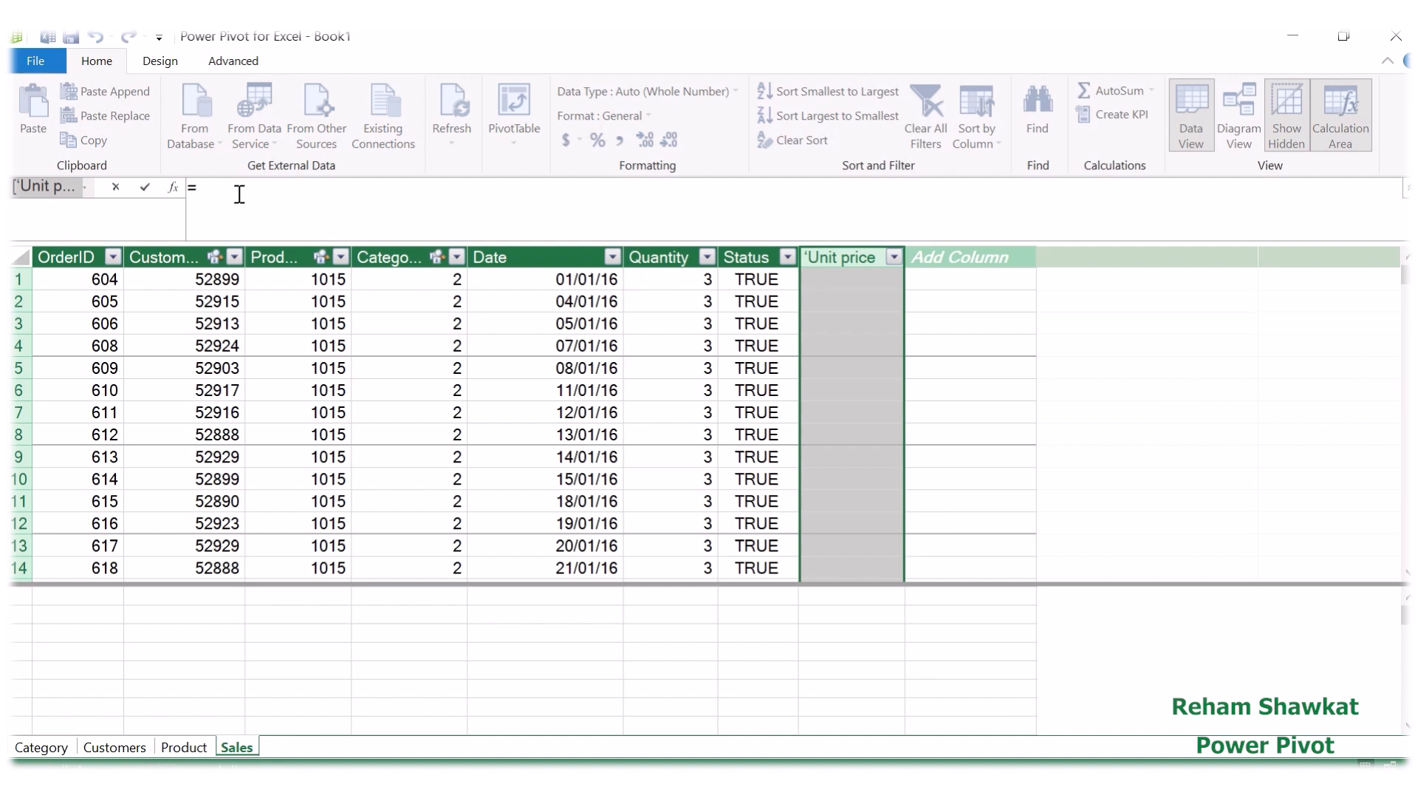
type("R")
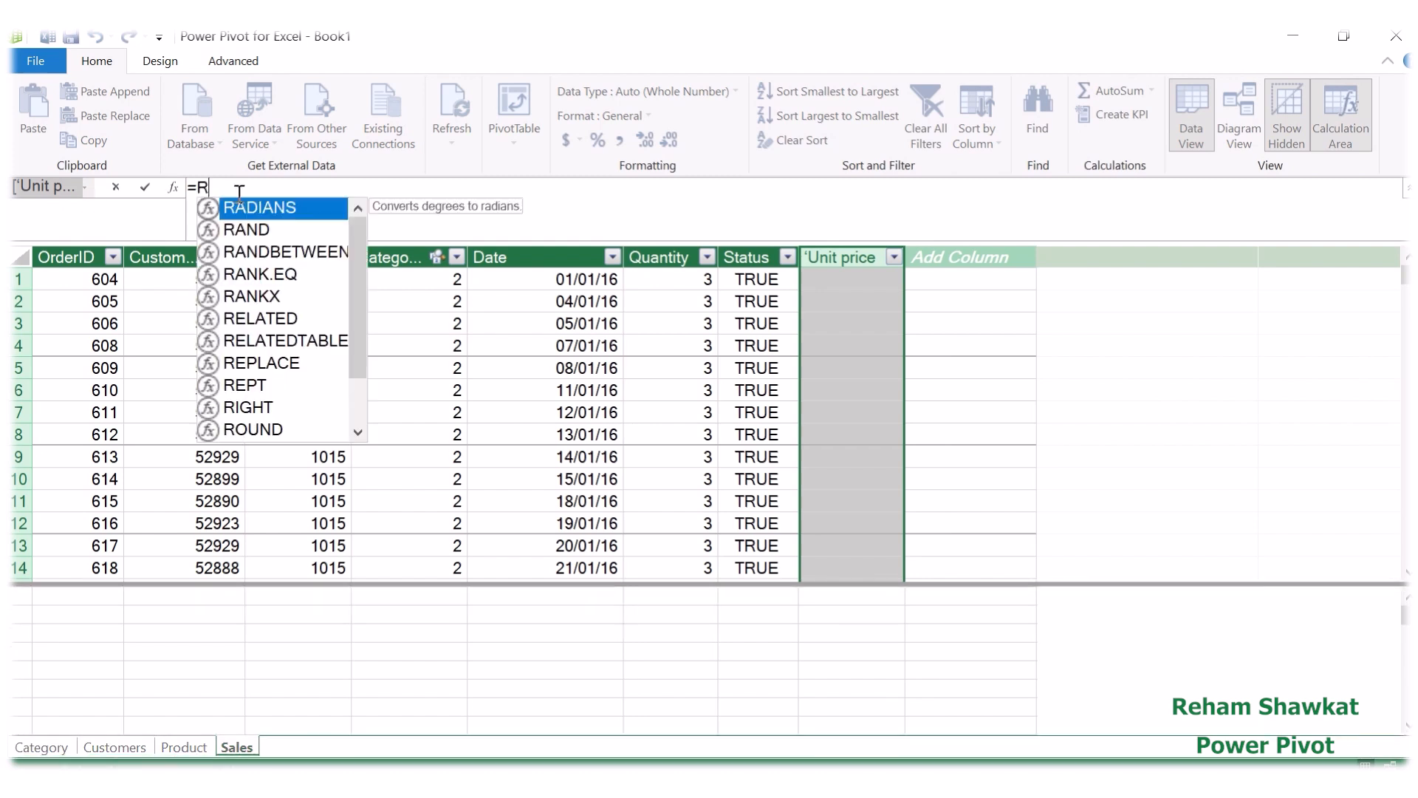
type("el")
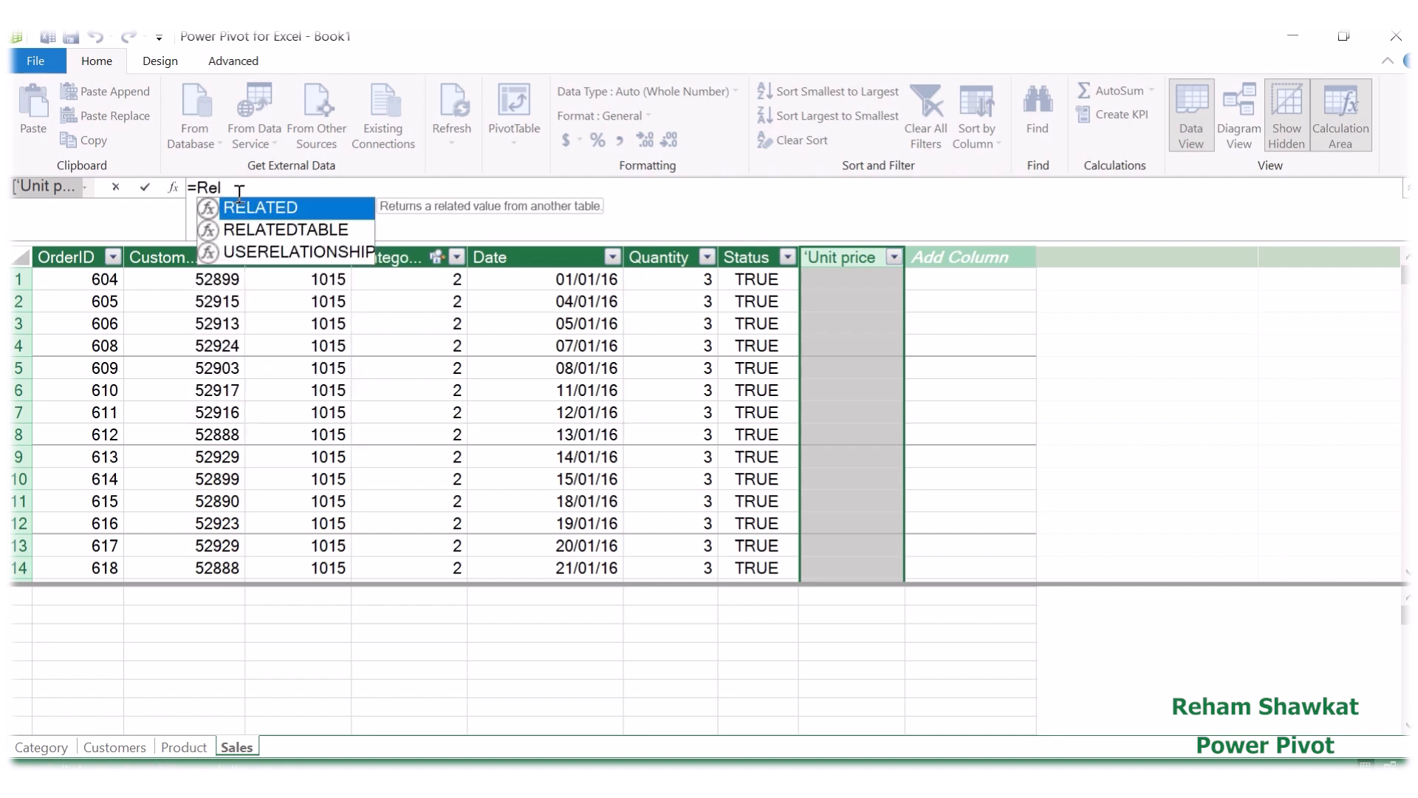
double_click(244, 201)
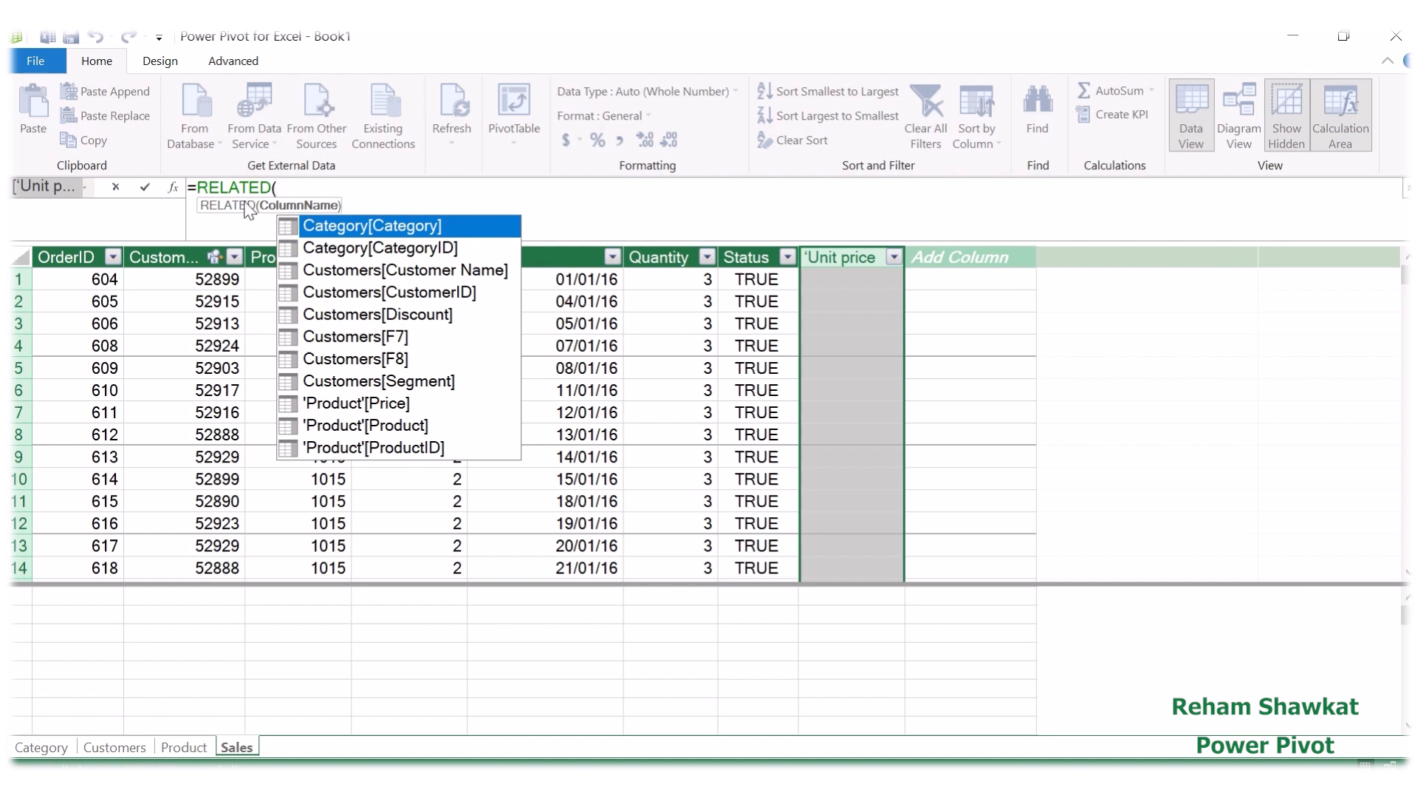
type("p")
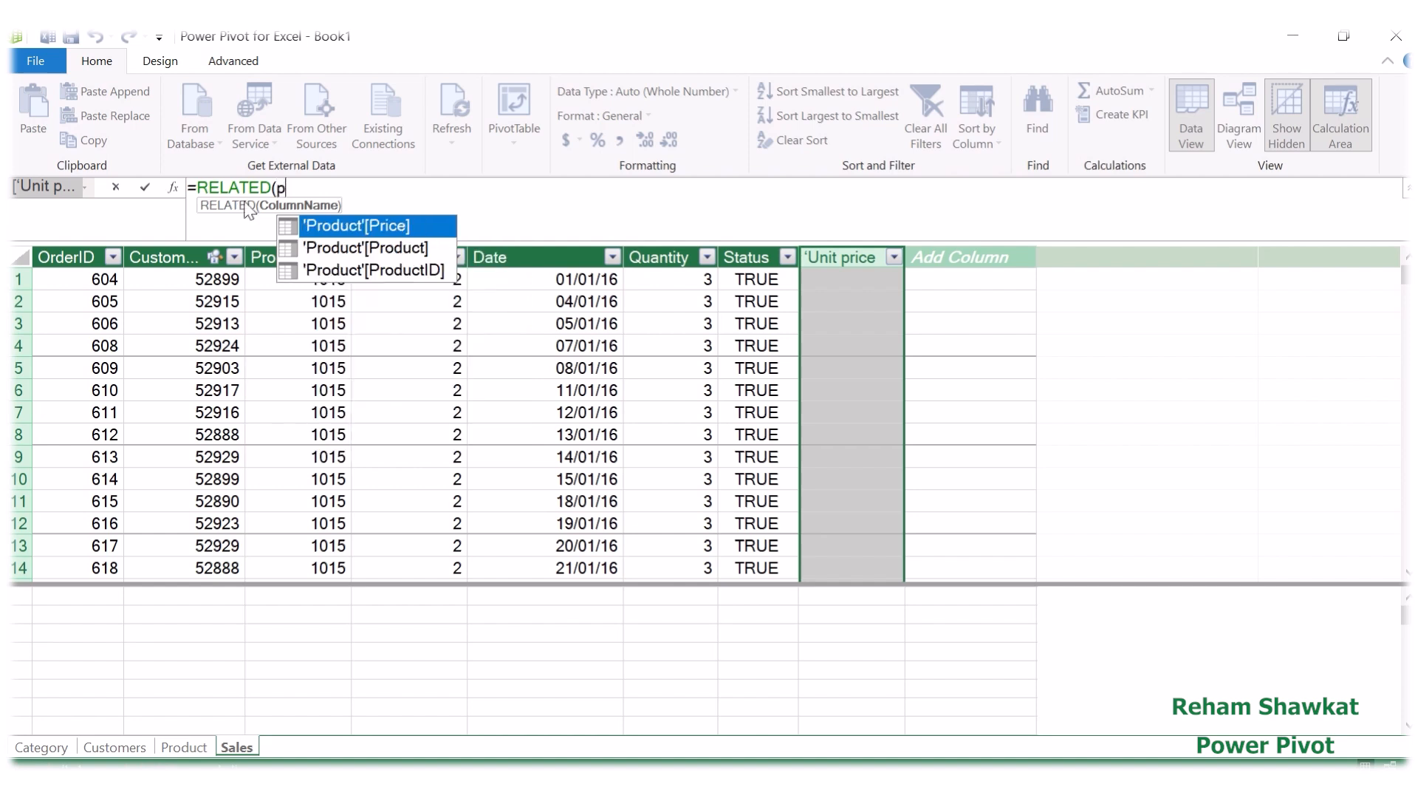
type("r")
double_click(350, 230)
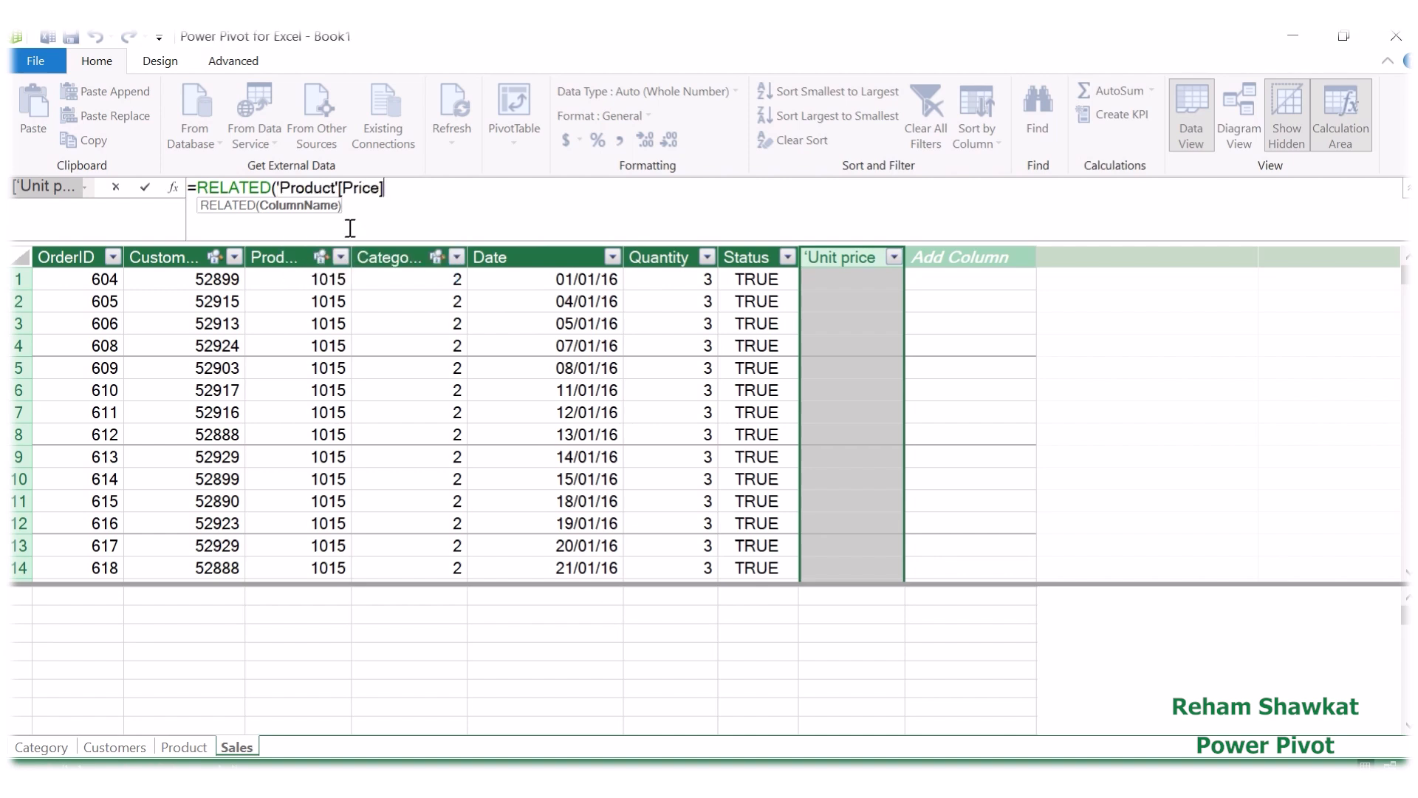
type(")")
key("Return")
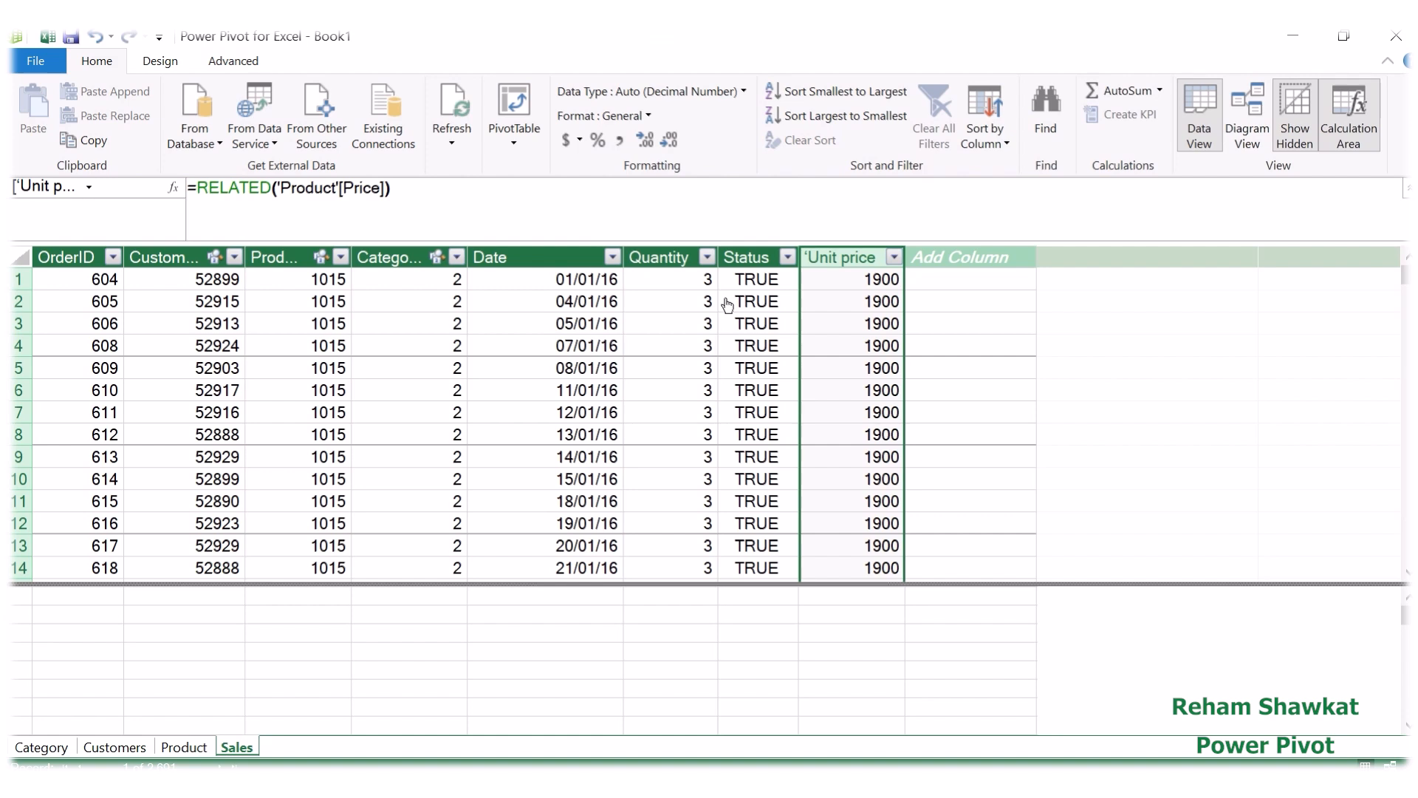
Step: Add another column after Unit price in the Sales table and name it Discount%
double_click(978, 258)
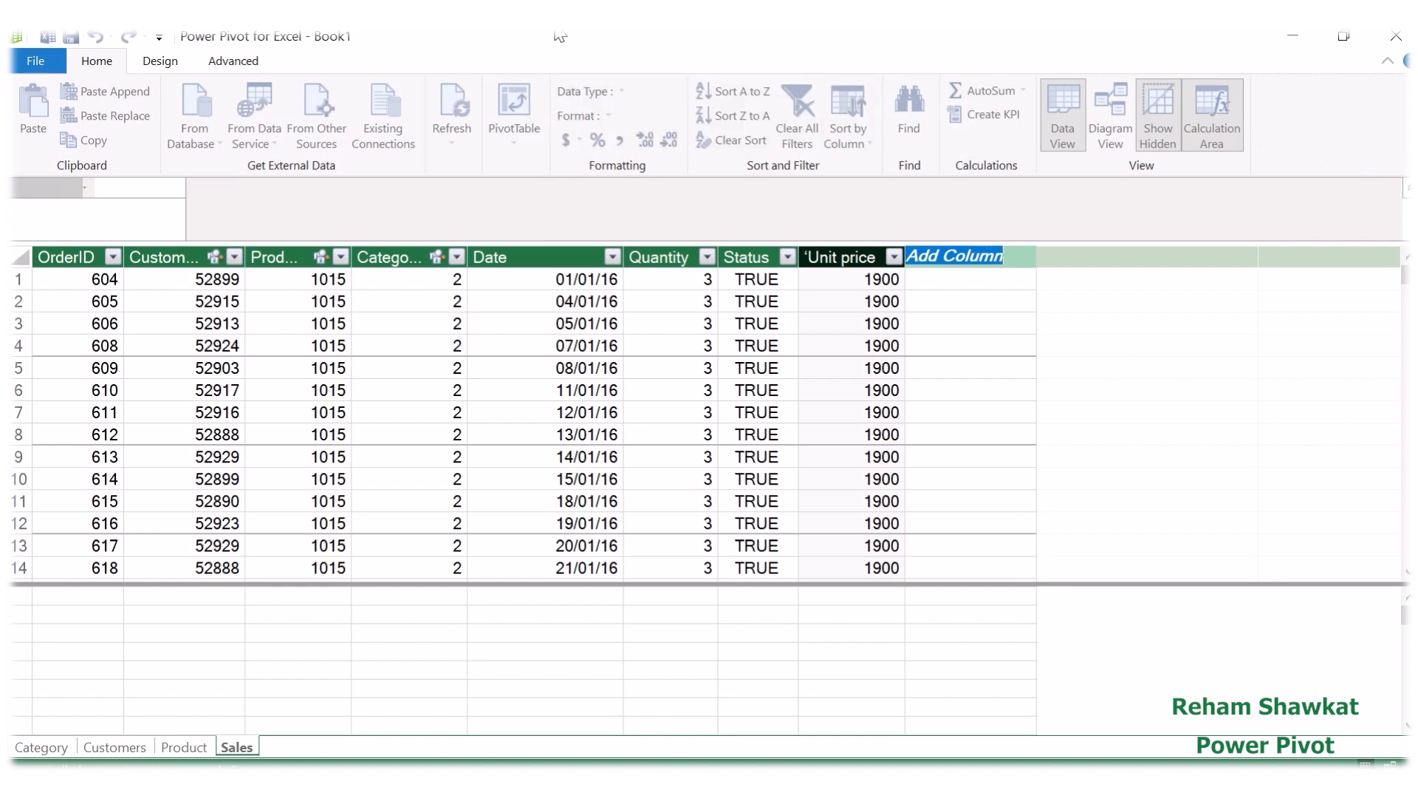
left_click(569, 68)
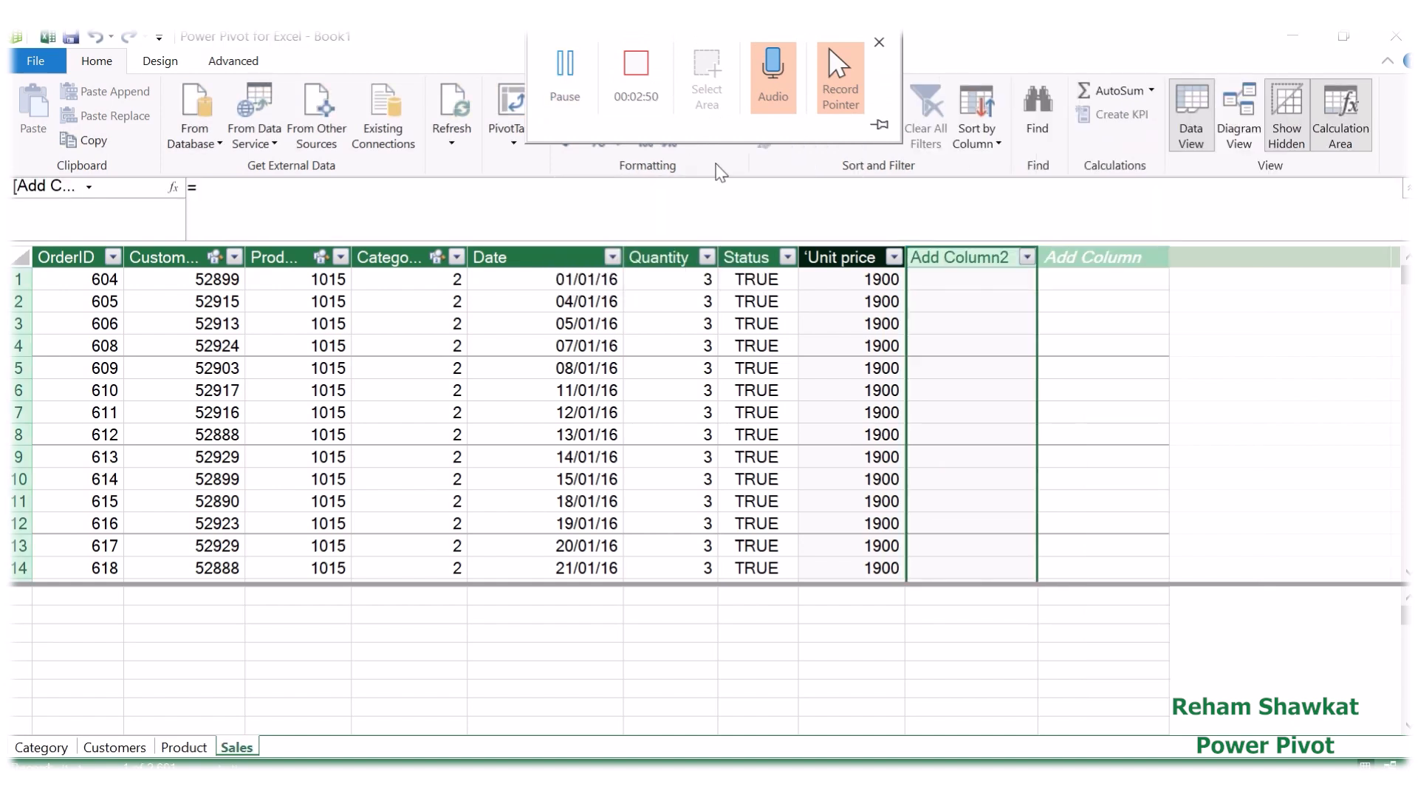
double_click(974, 258)
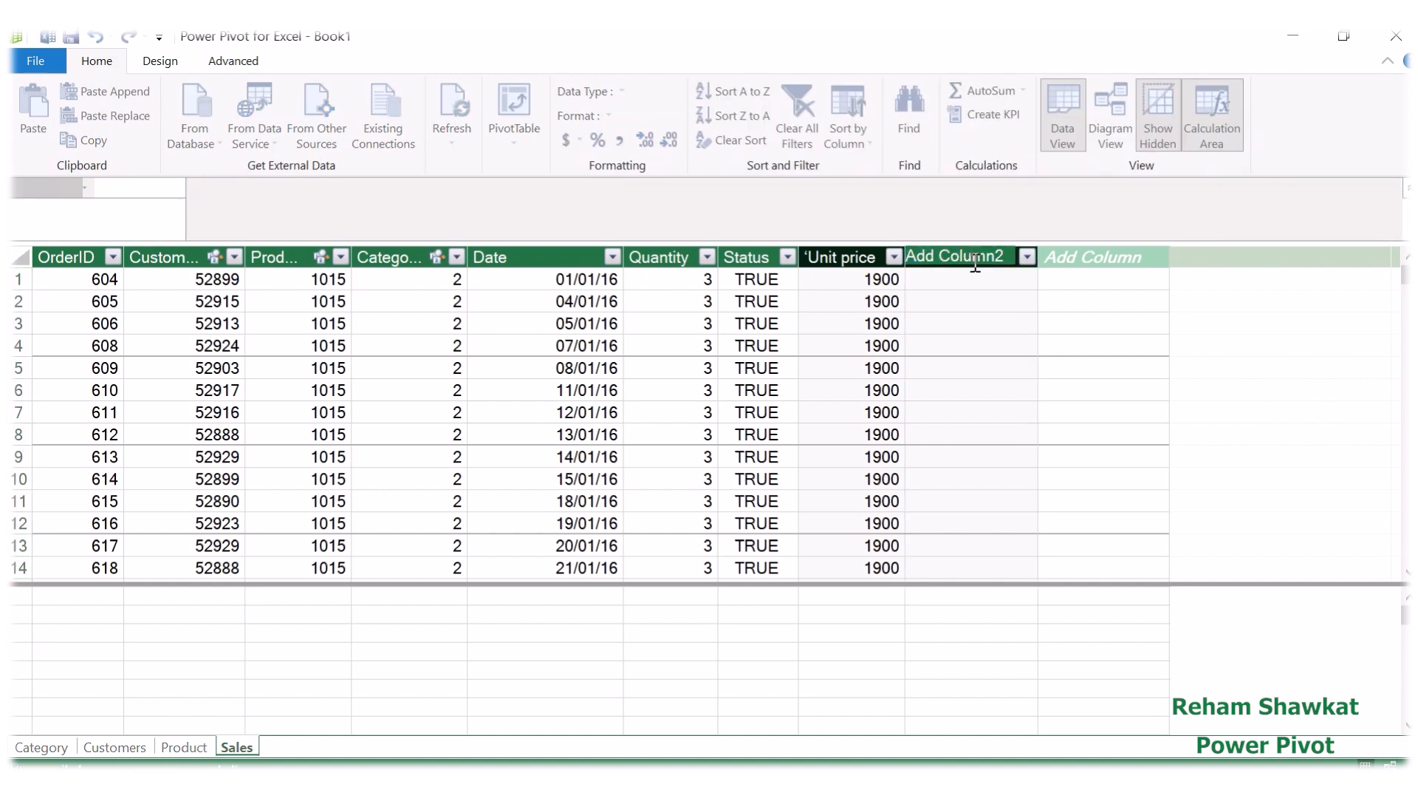
left_click_drag(1015, 259, 906, 265)
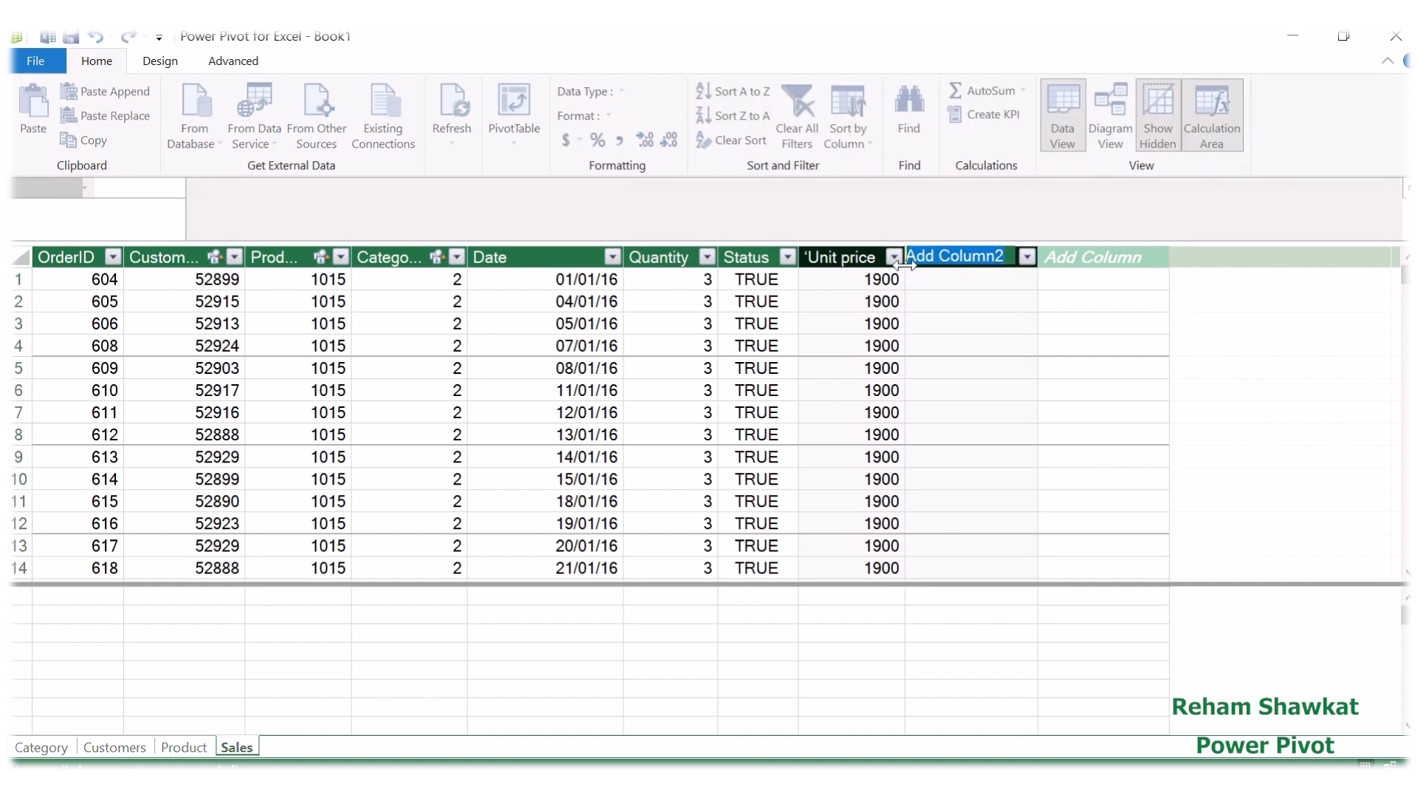
type("Dis")
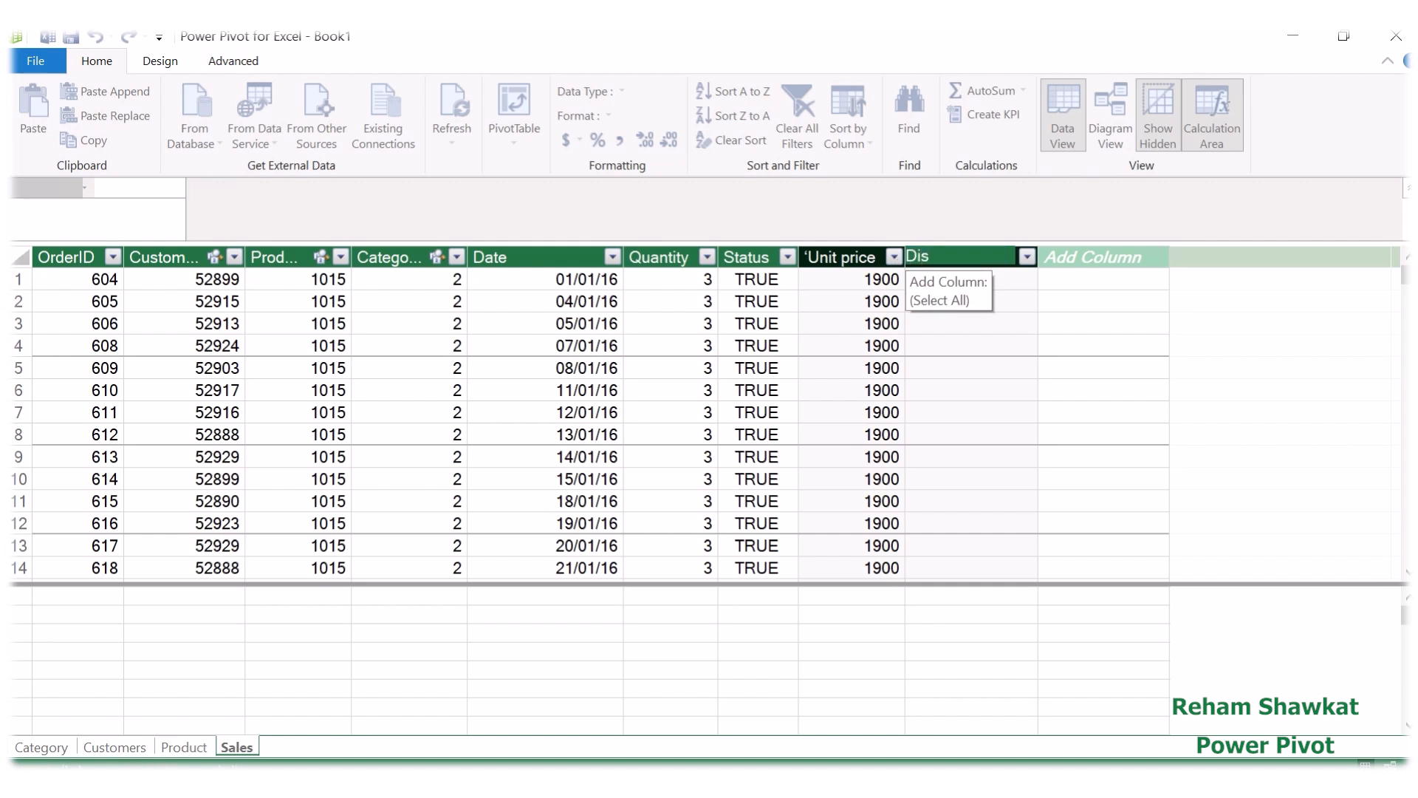
type("count%")
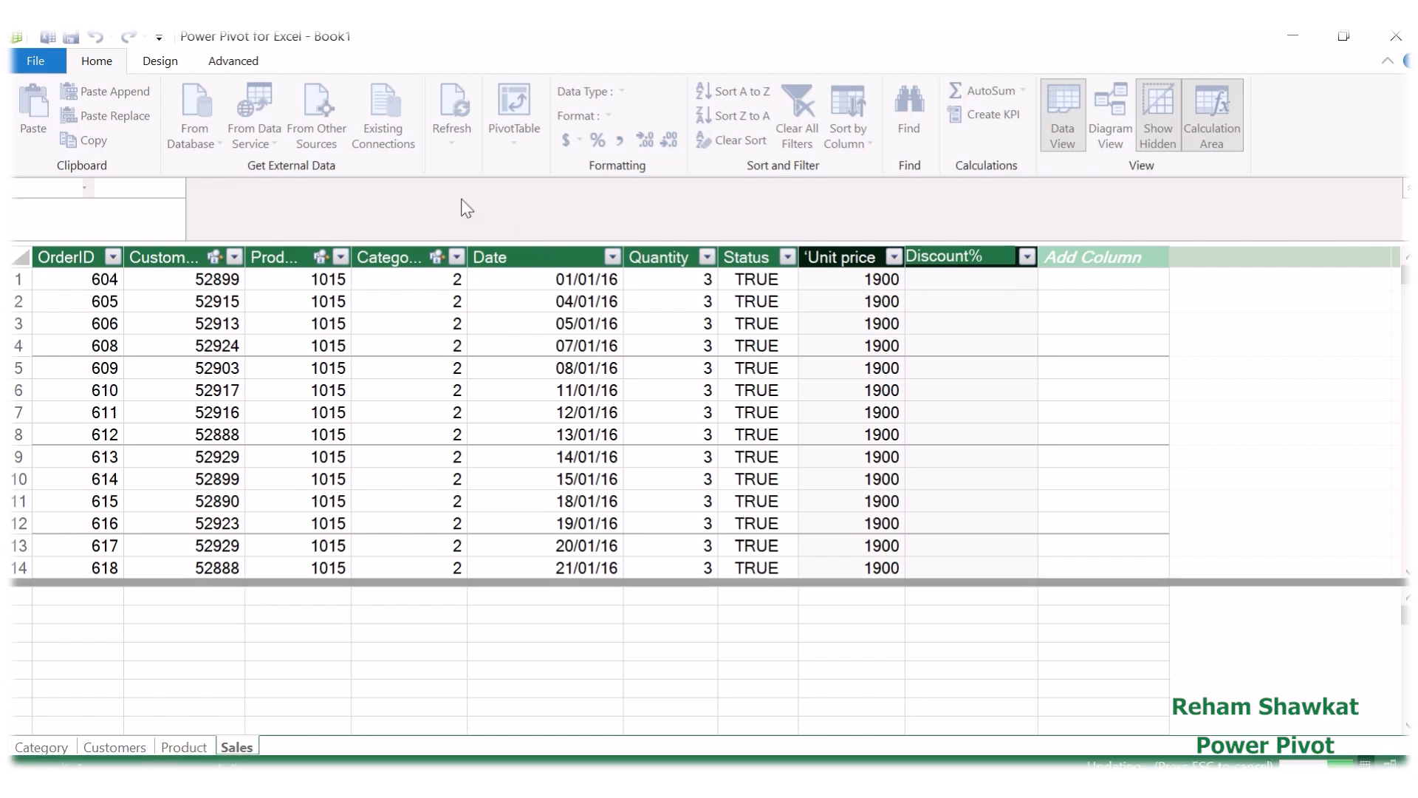
key("Return")
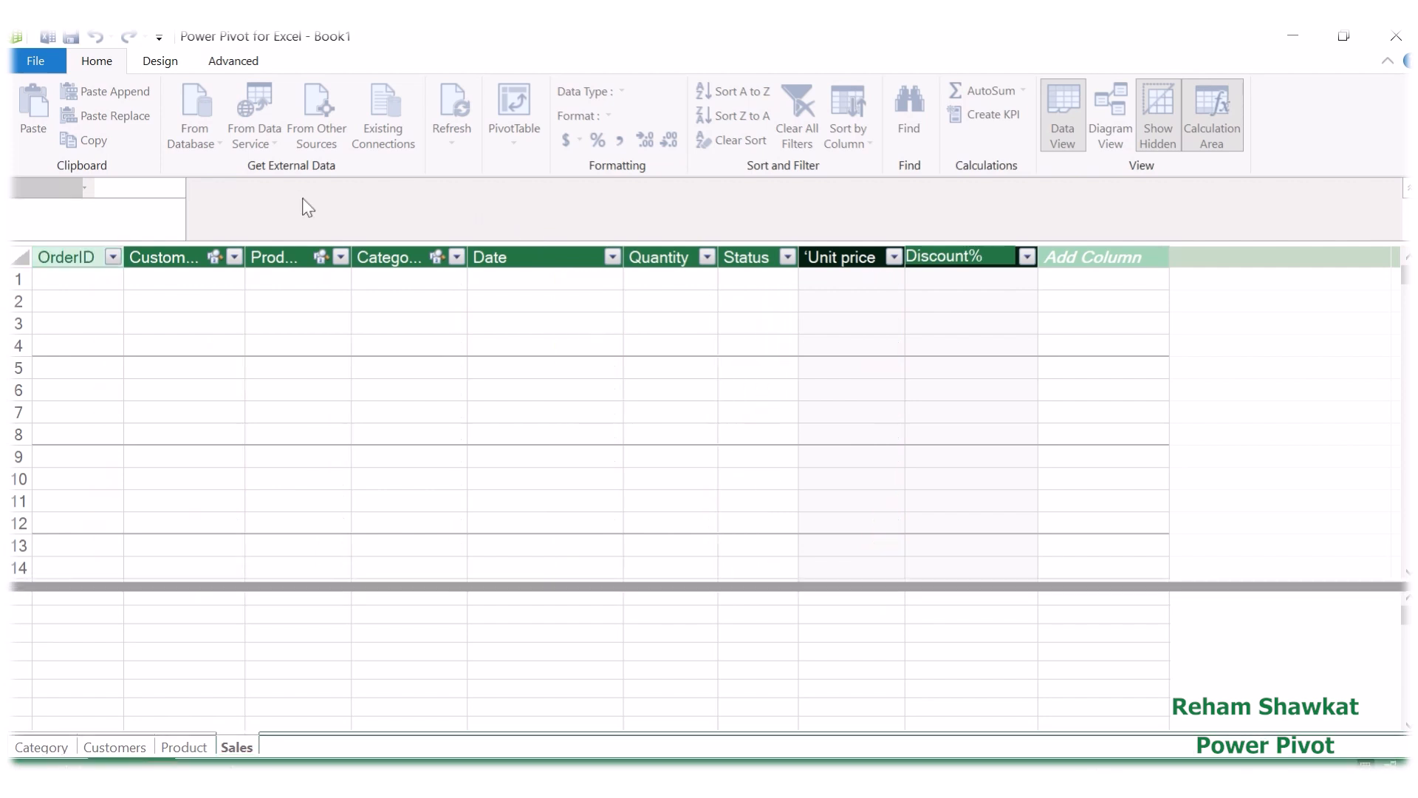
Step: Fill the Discount% column with the formula =RELATED(Customers[Discount])
type("=")
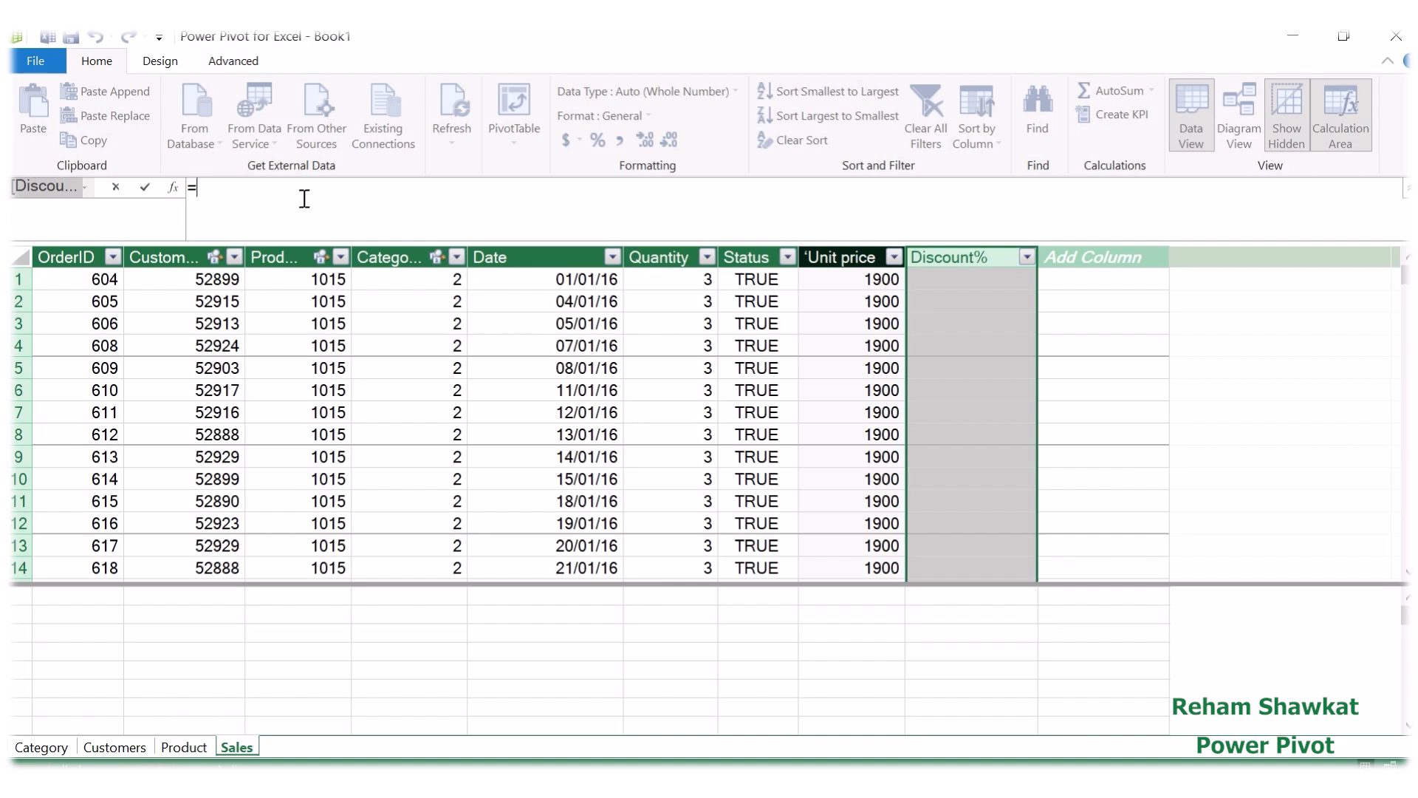
type("Rel")
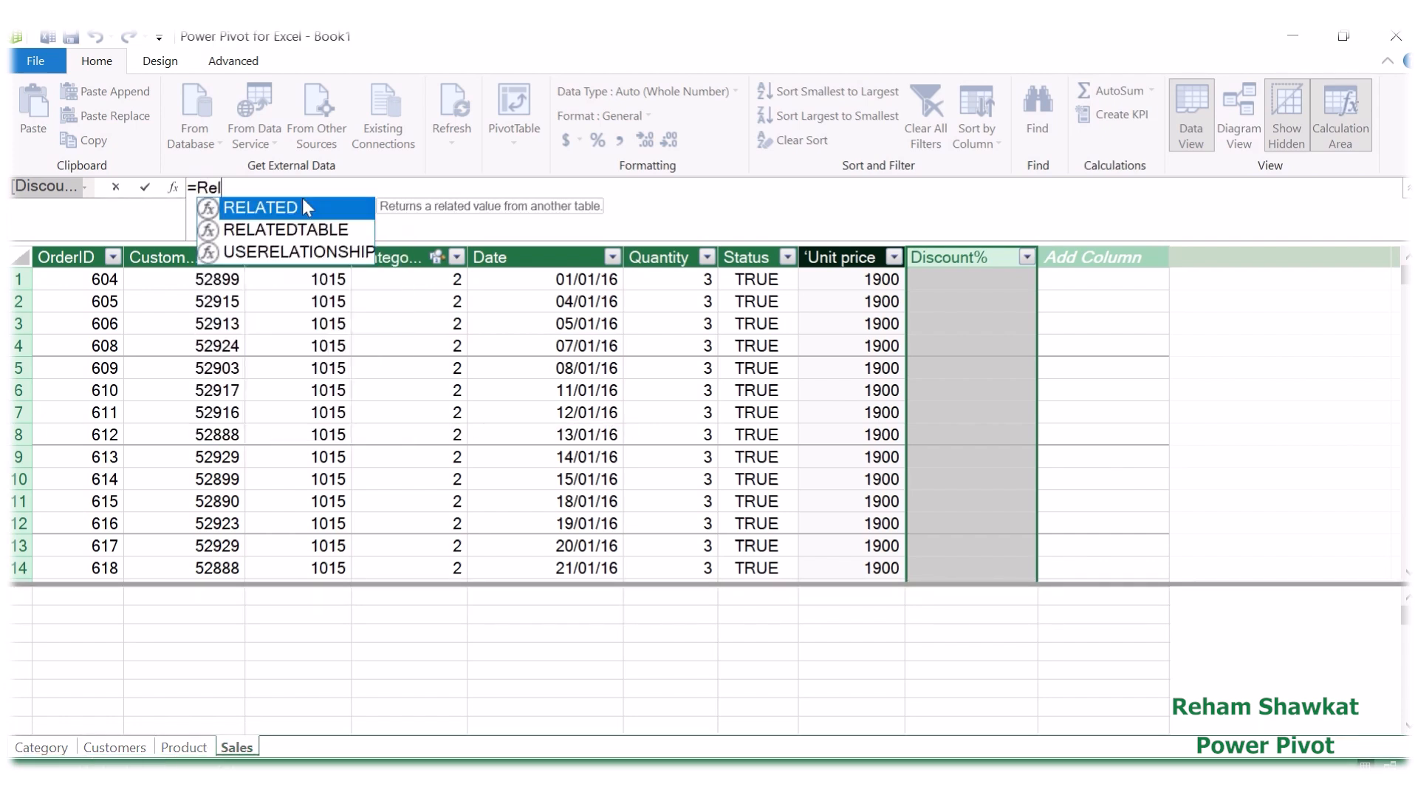
double_click(300, 201)
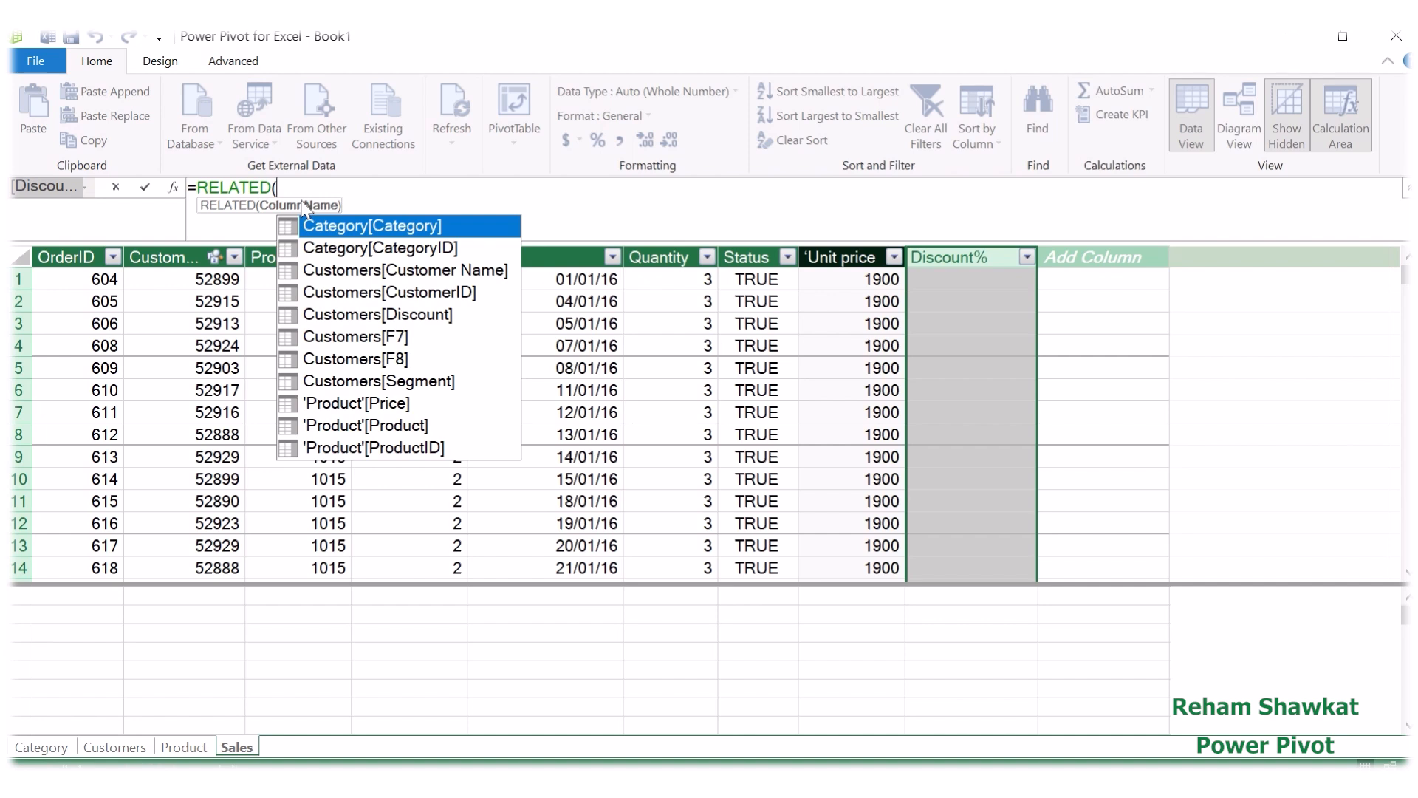
type("ci")
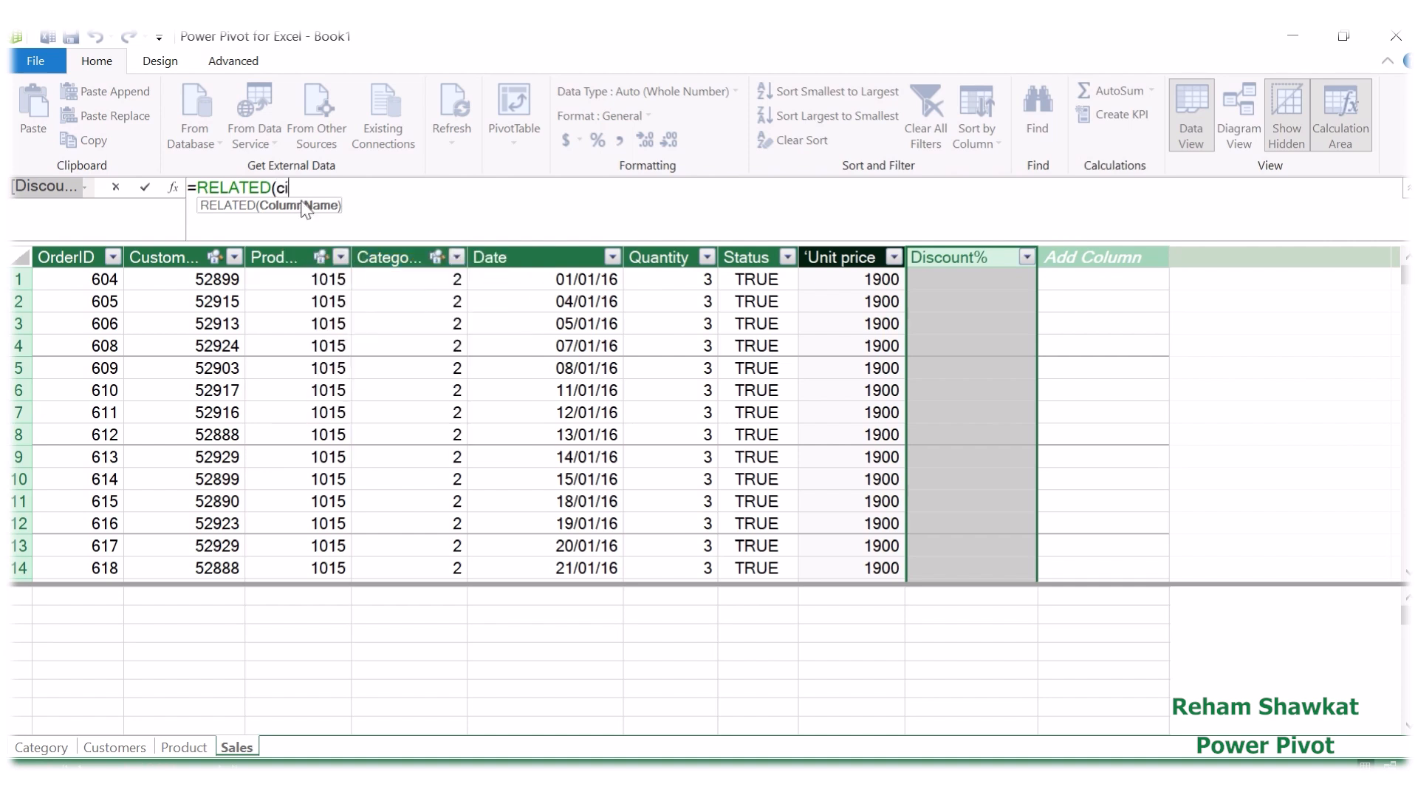
key("BackSpace")
key("BackSpace")
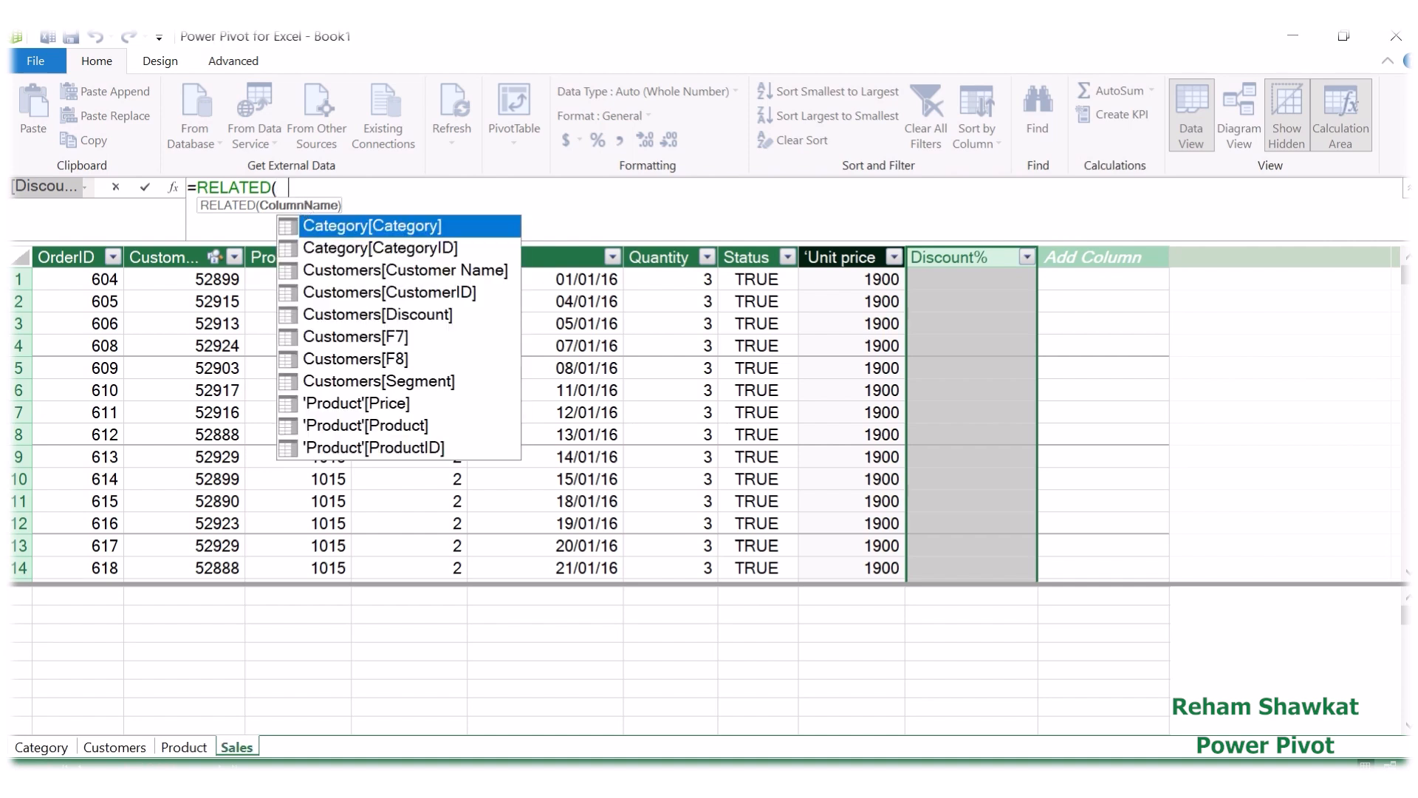
type("Cu")
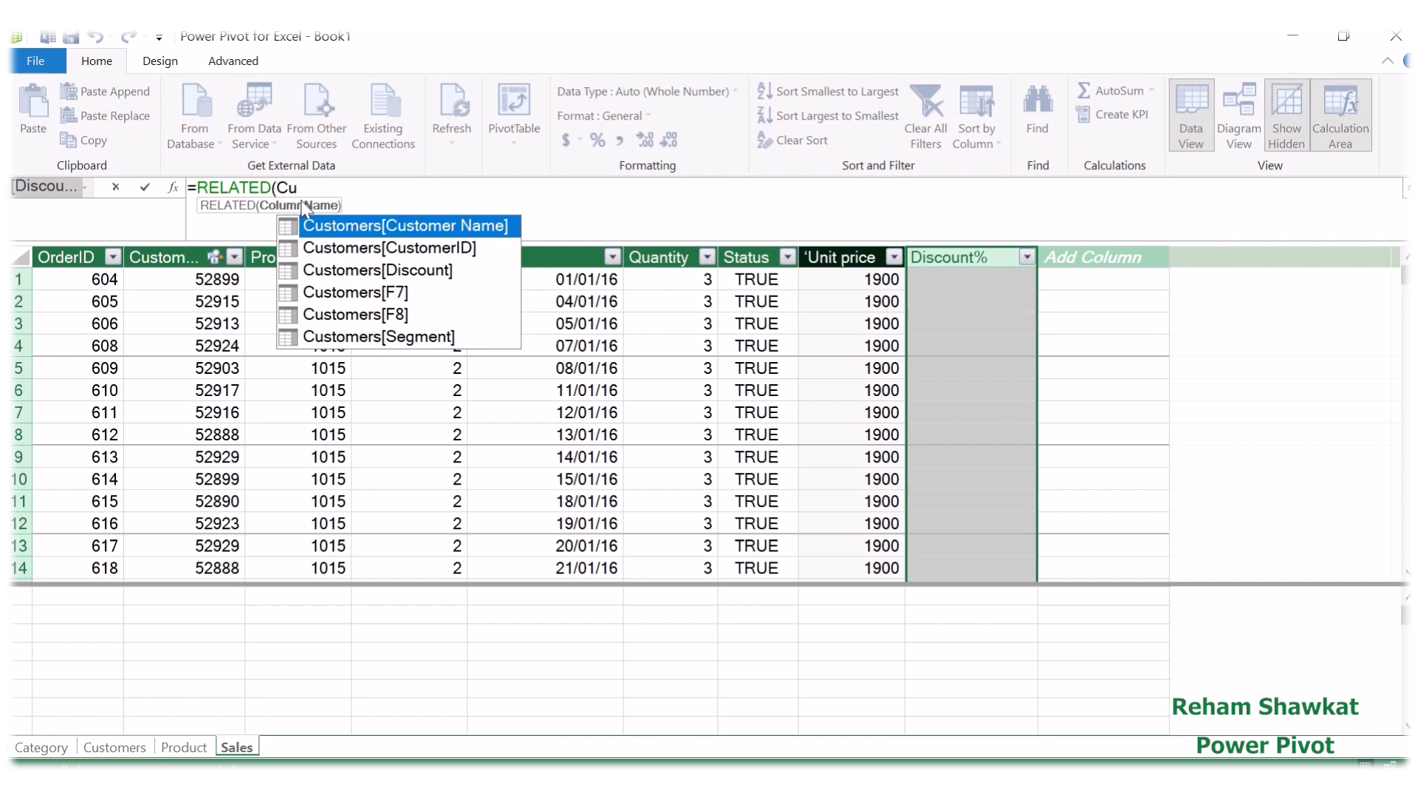
double_click(357, 272)
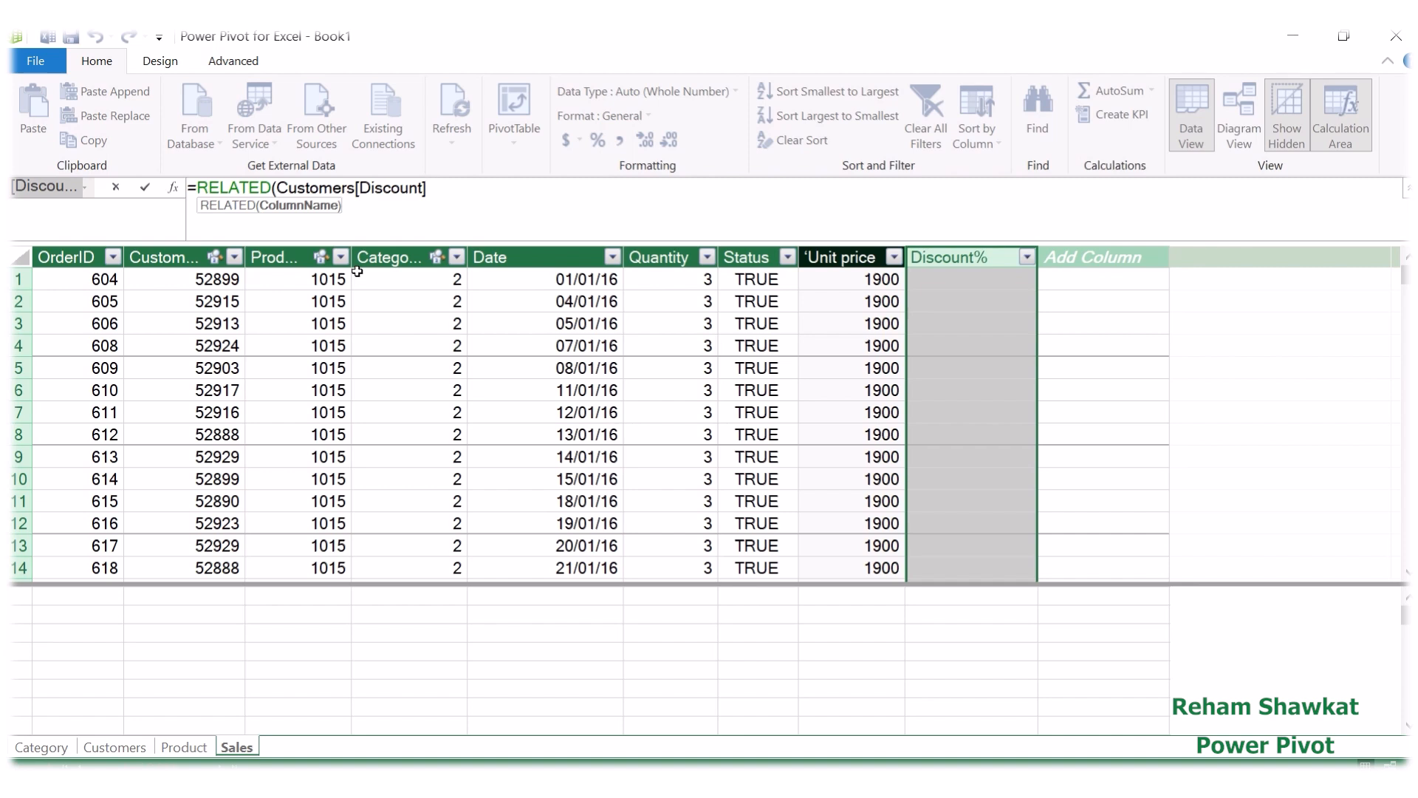
type(")")
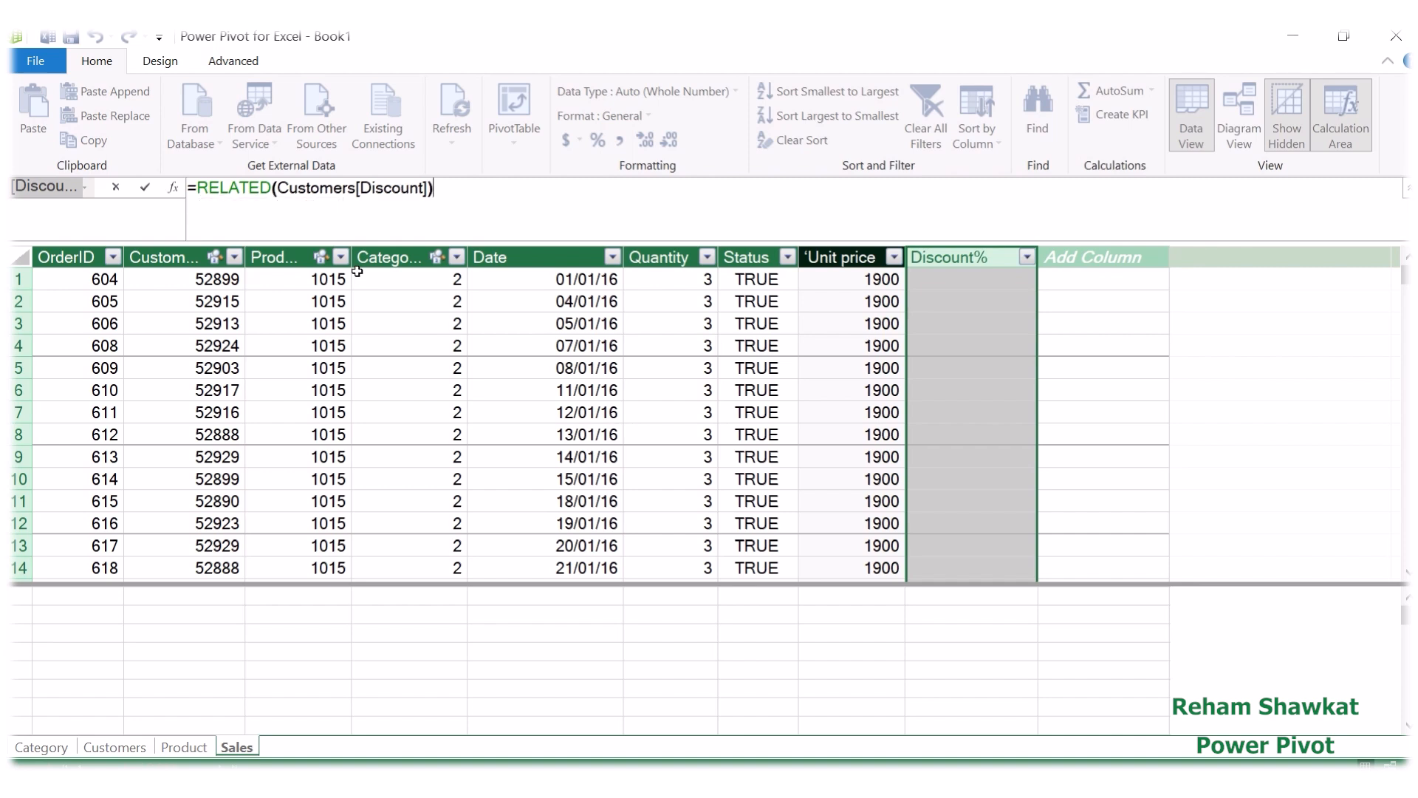
key("Return")
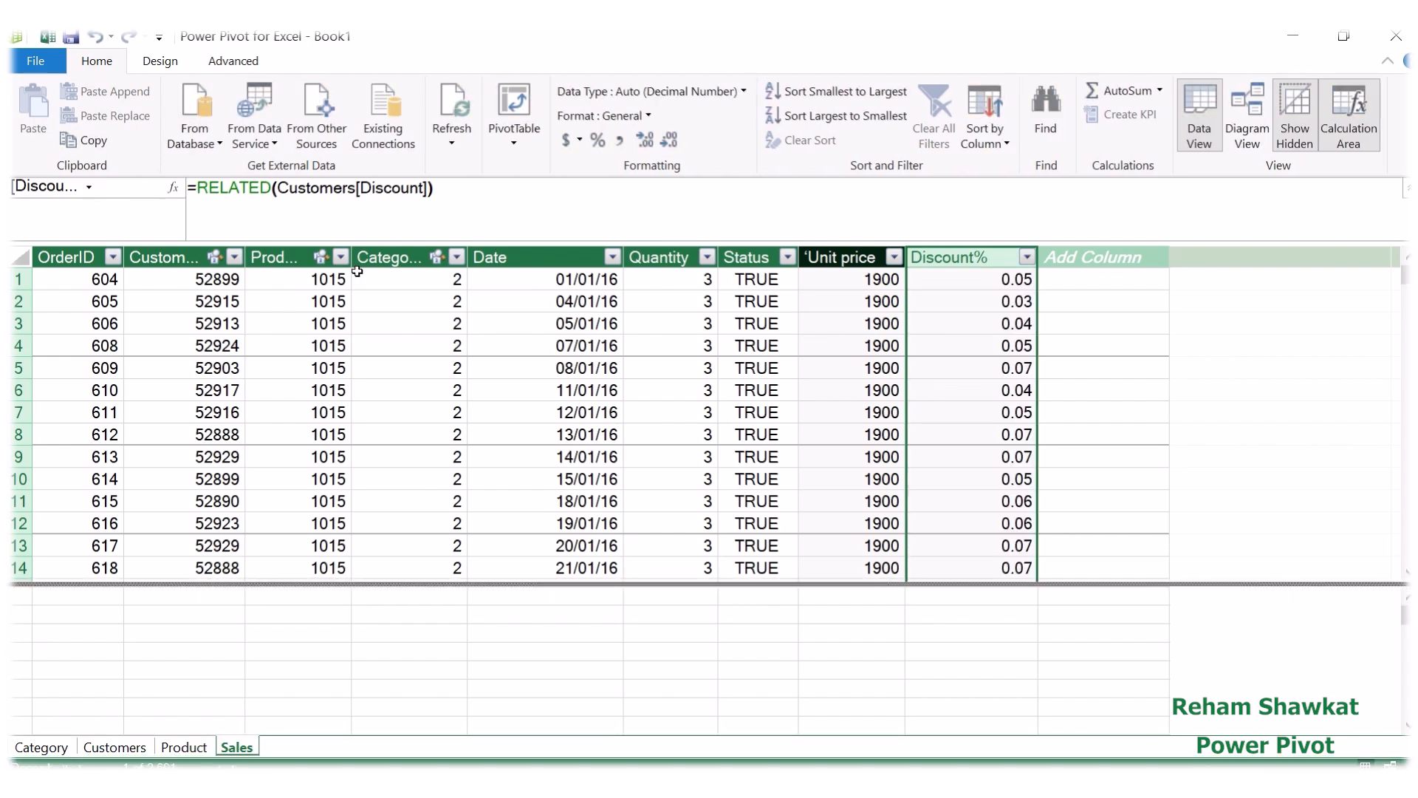
Step: Format the Discount% column as a percentage with one decimal place
left_click(972, 287)
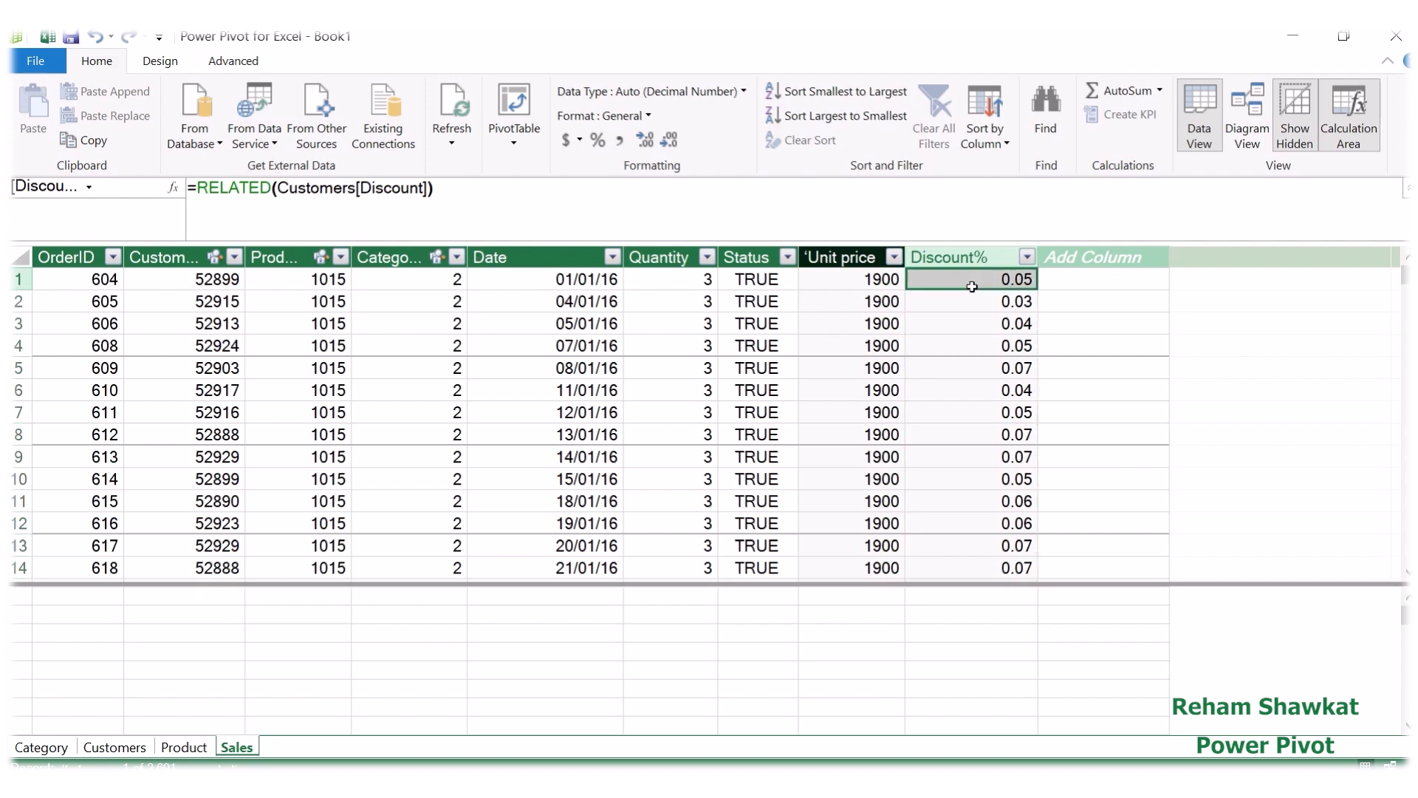
left_click(947, 258)
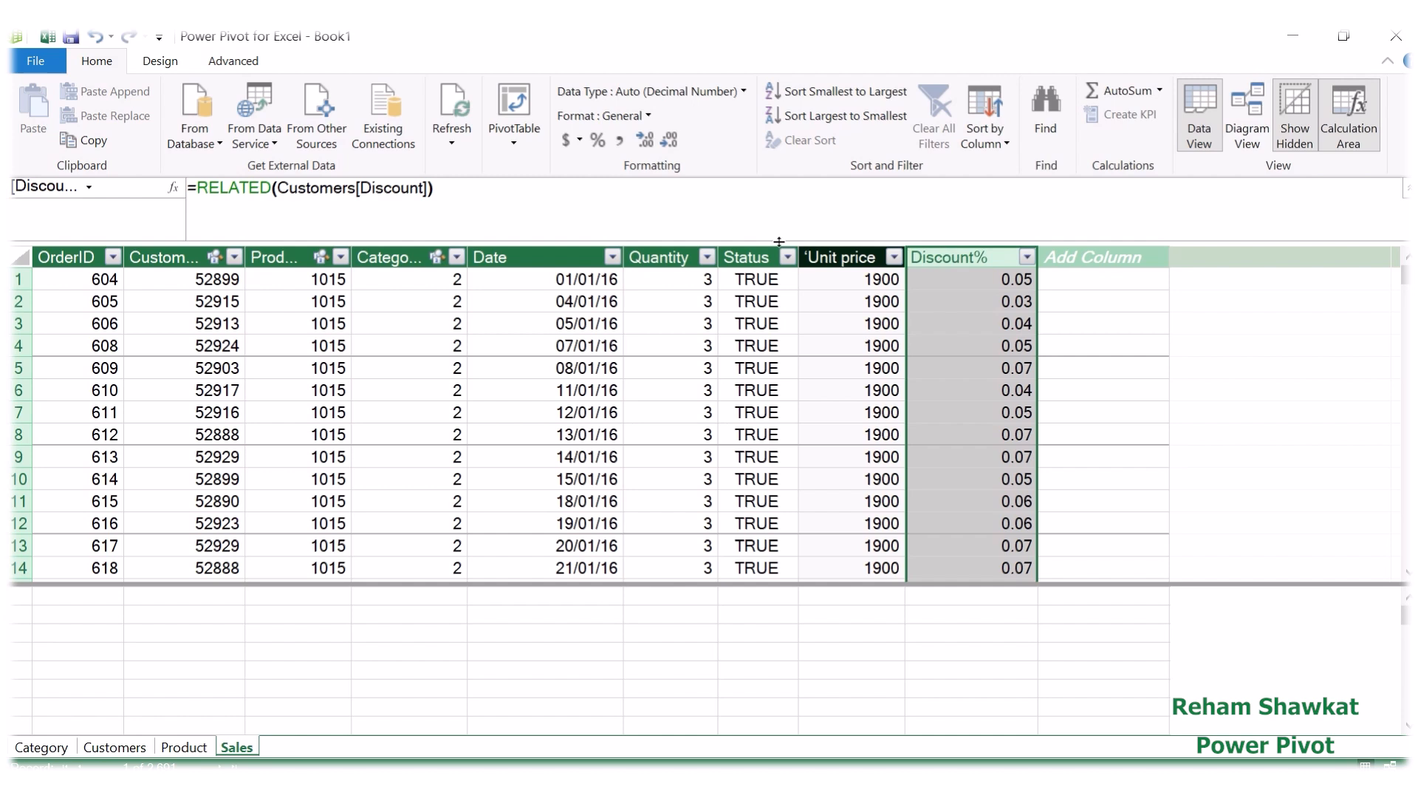
left_click(596, 140)
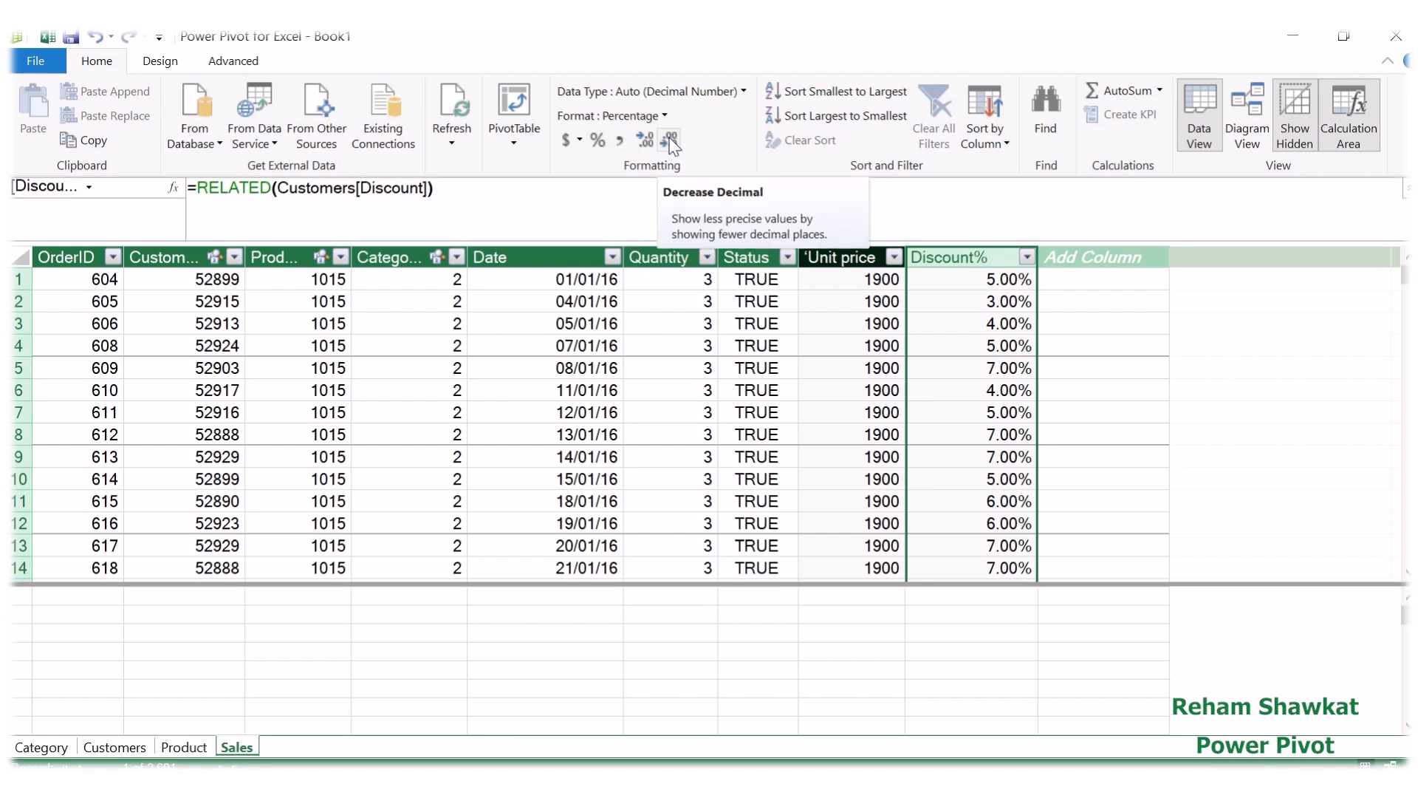
left_click(669, 137)
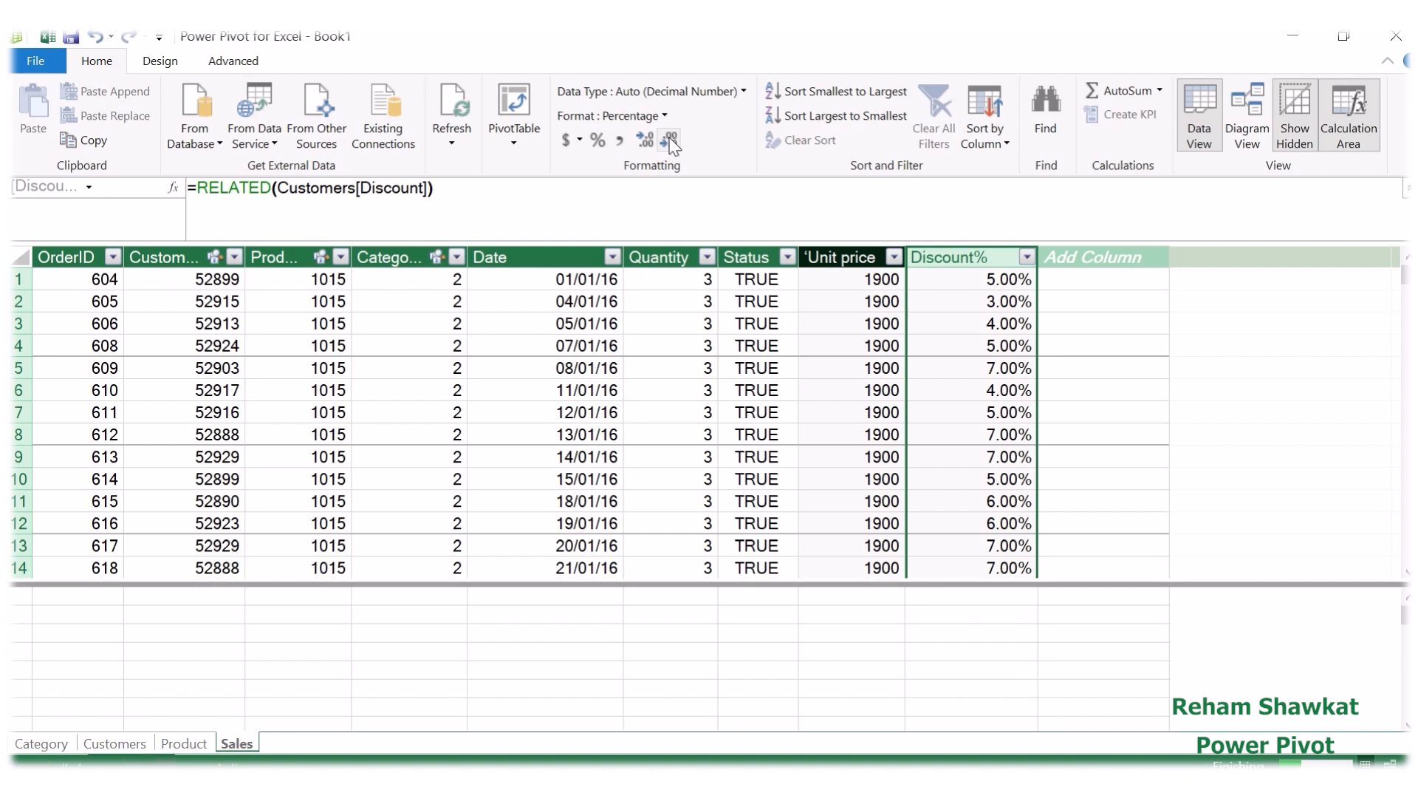
left_click(669, 138)
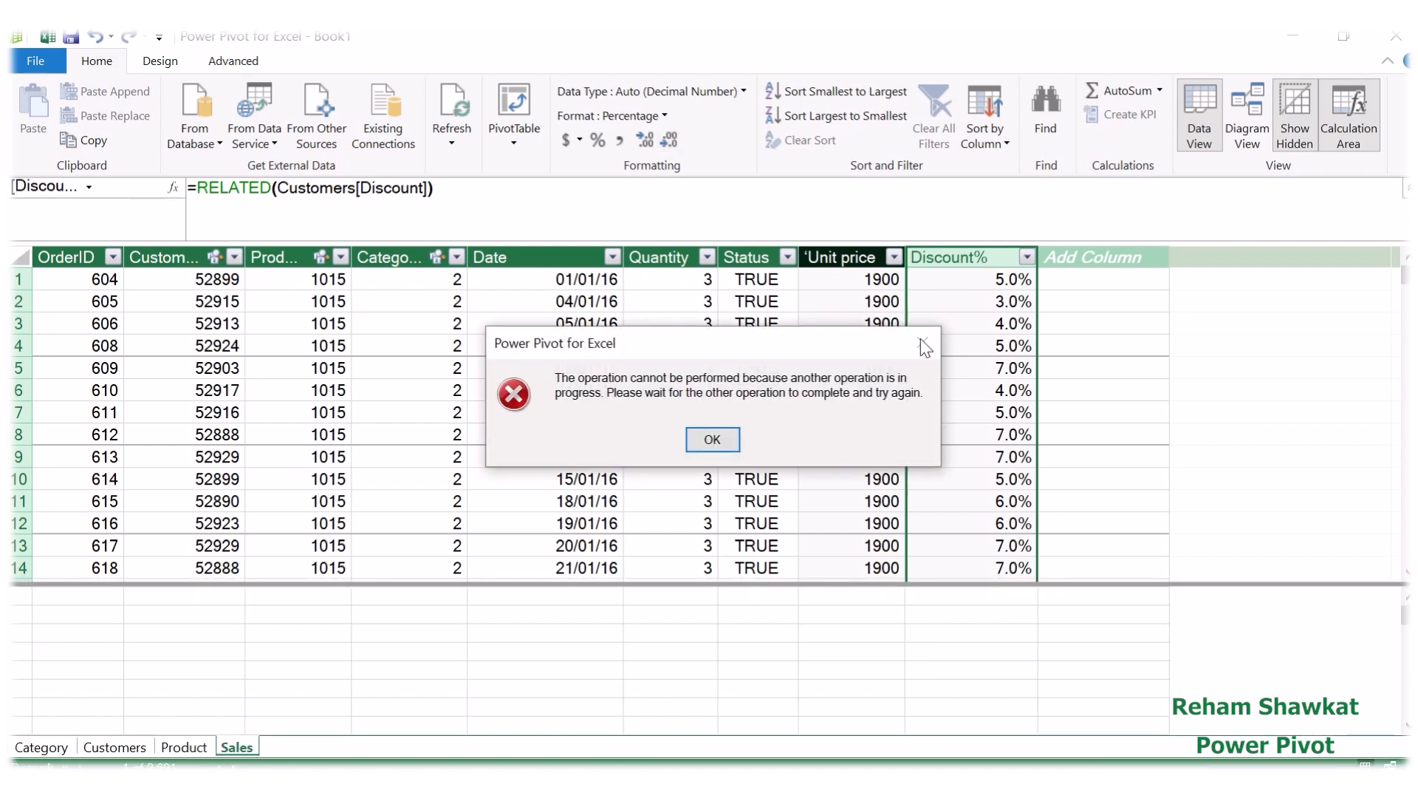
left_click(713, 439)
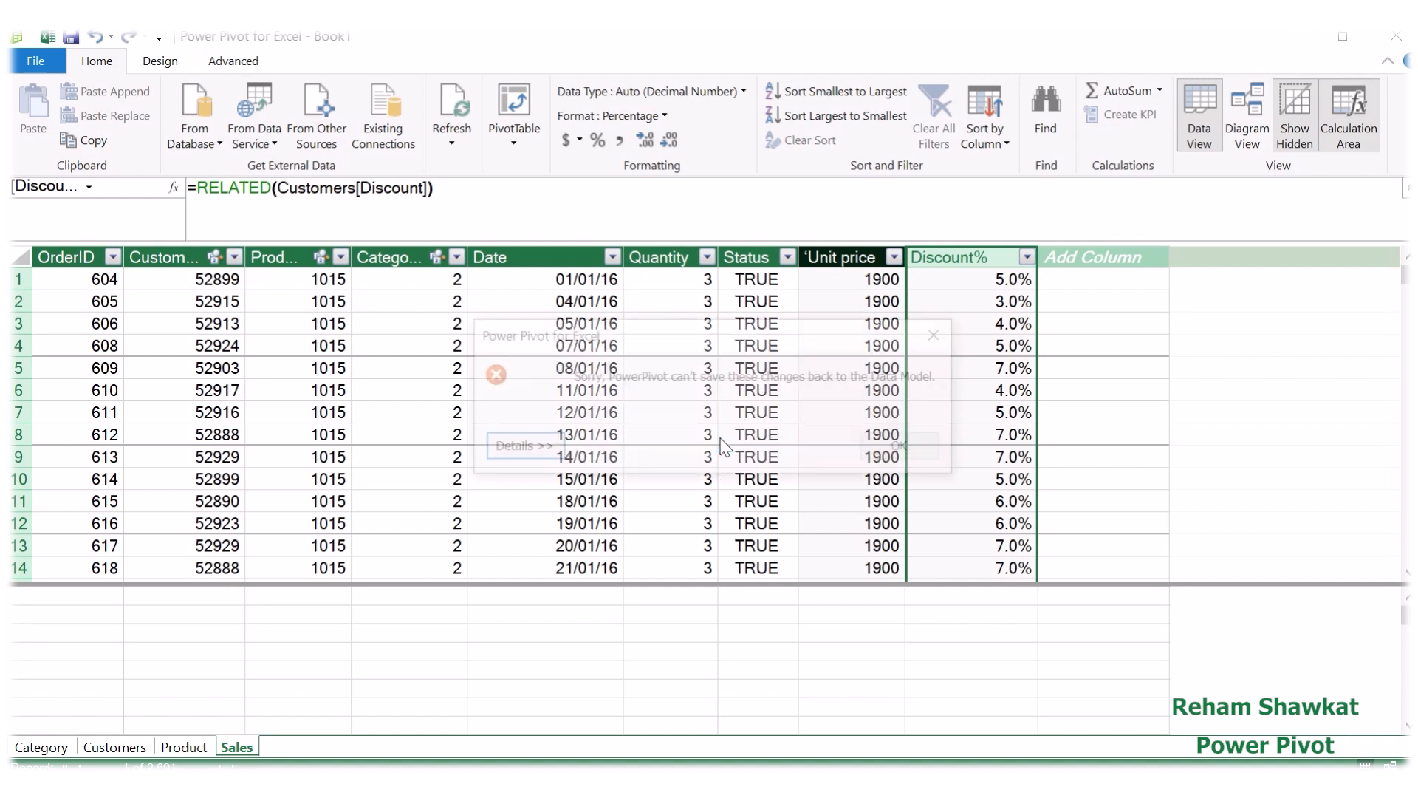
left_click(943, 322)
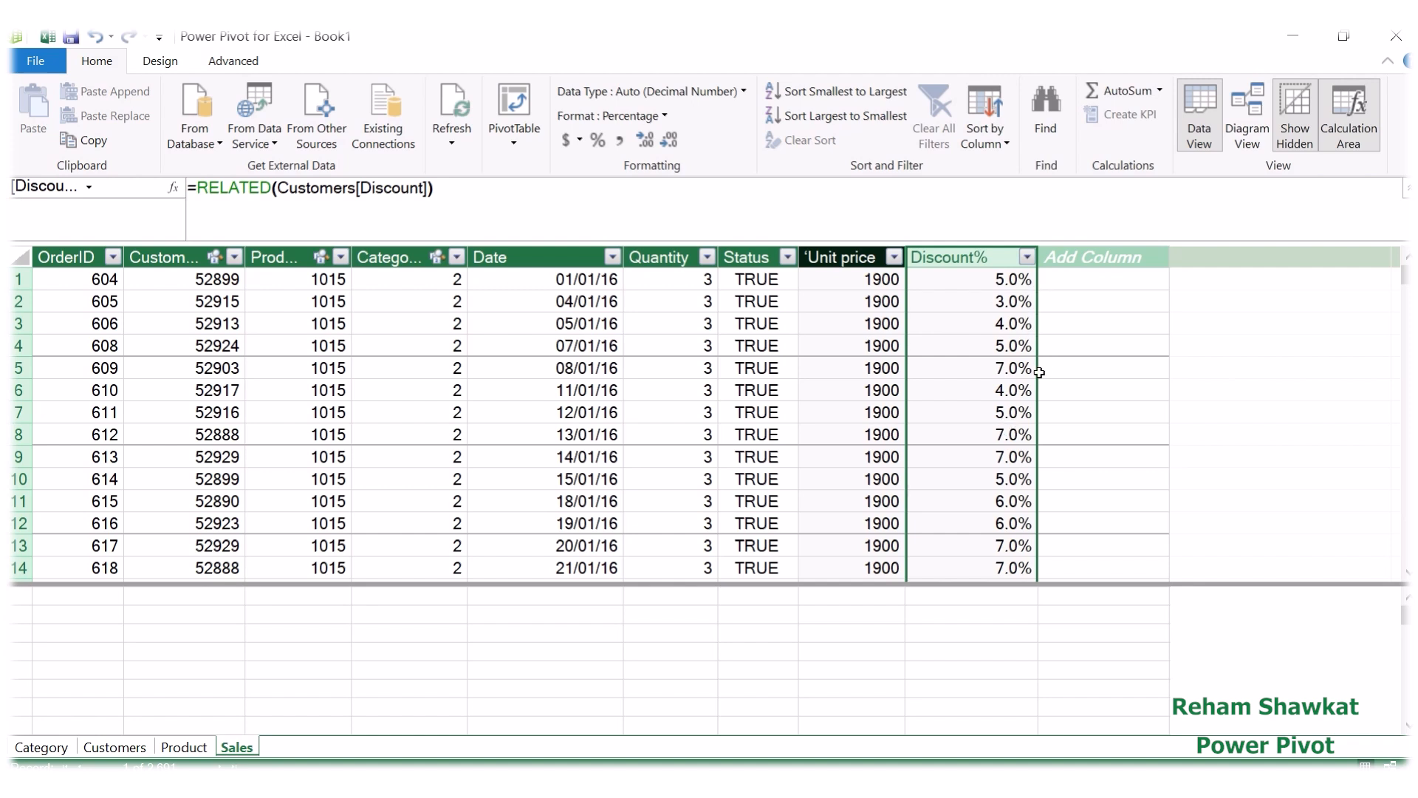
Step: Add a new column named Sales after Discount% in the Sales table
double_click(1092, 257)
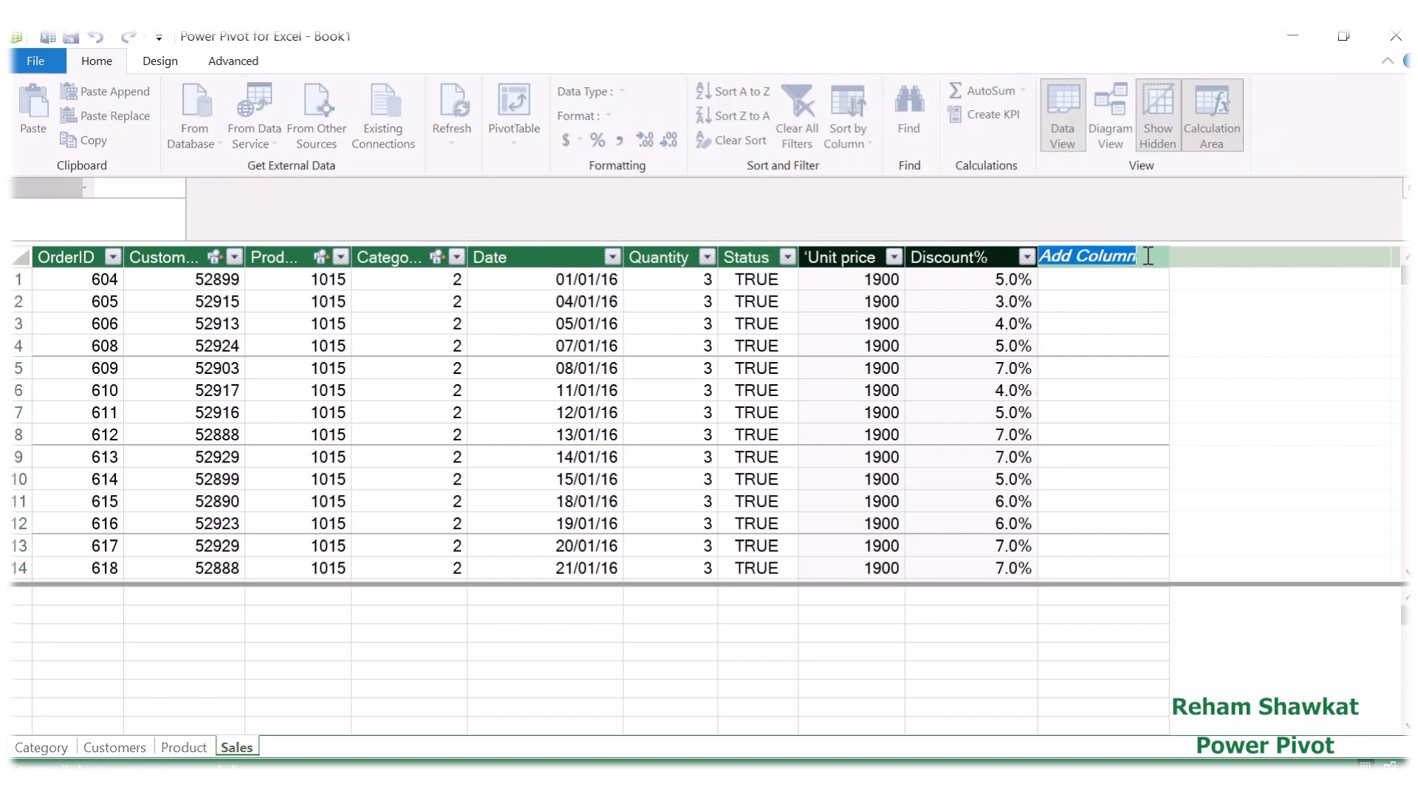
type("S")
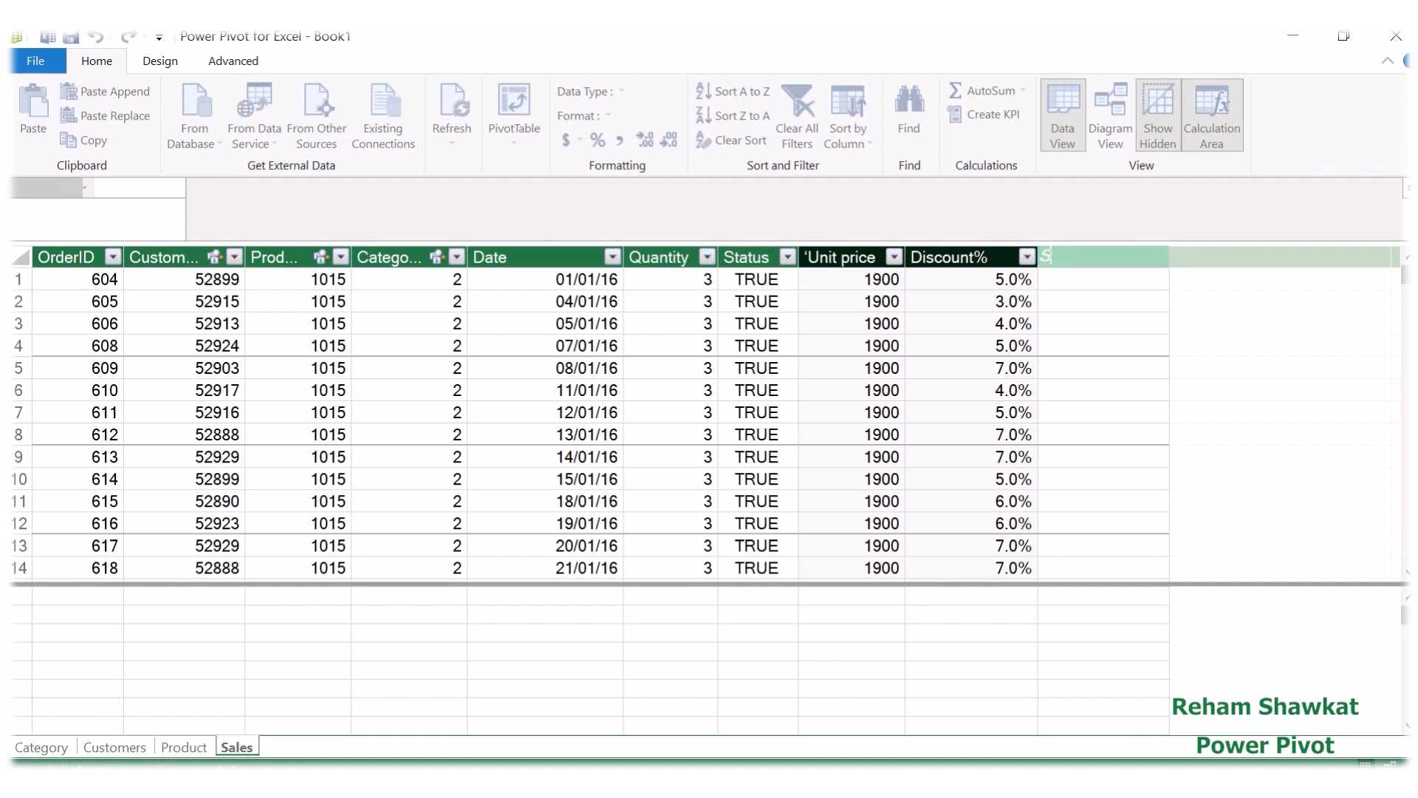
type("ales")
key("Return")
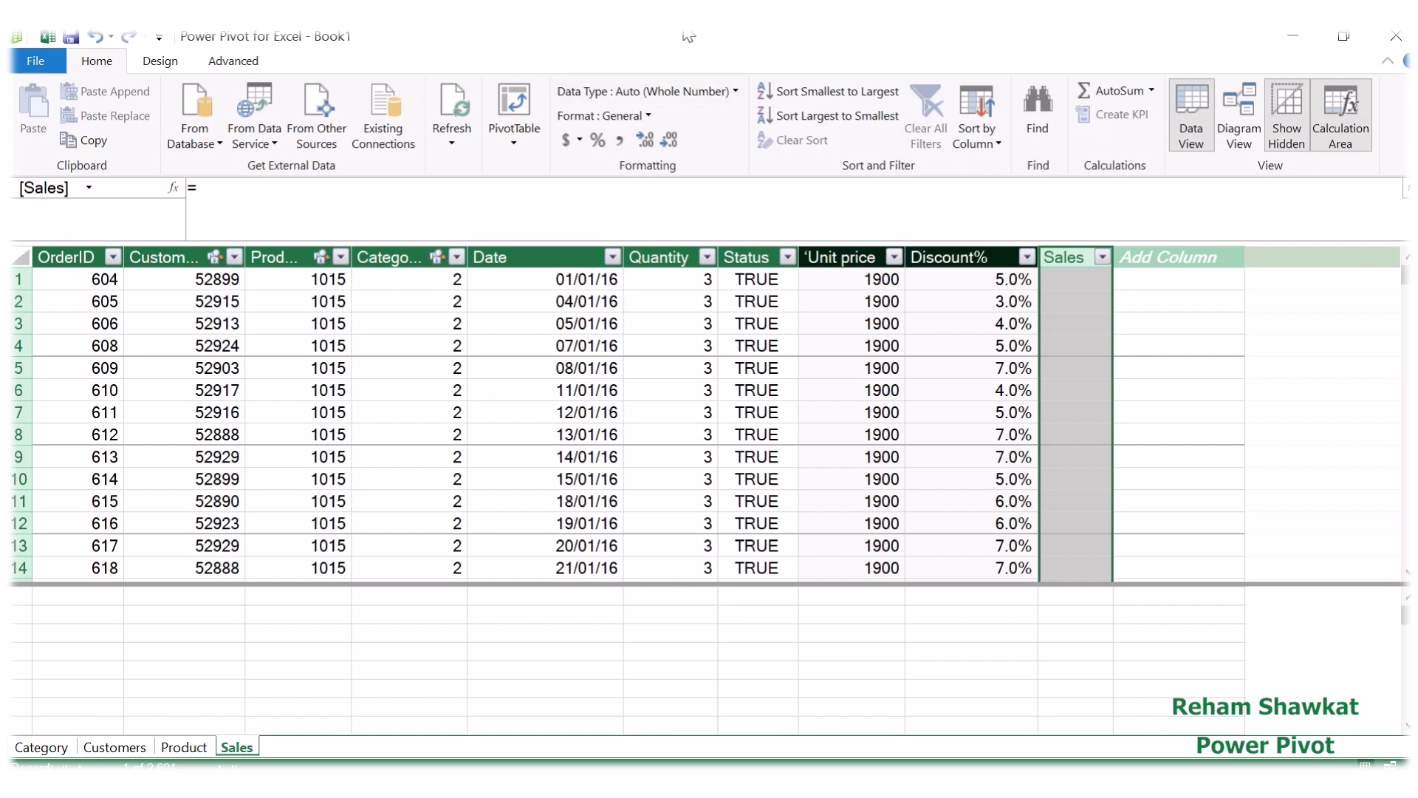
mouse_move(632, 37)
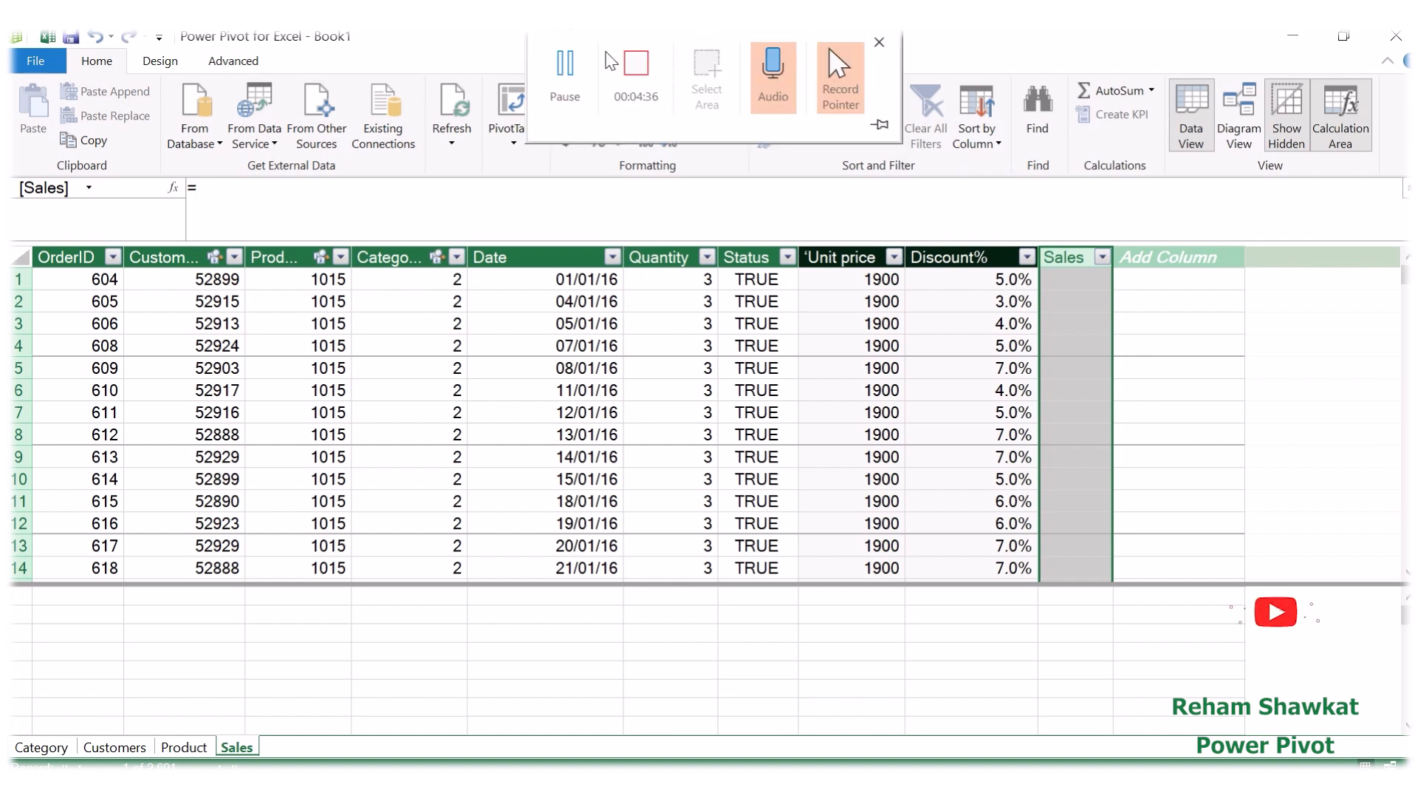
left_click(577, 79)
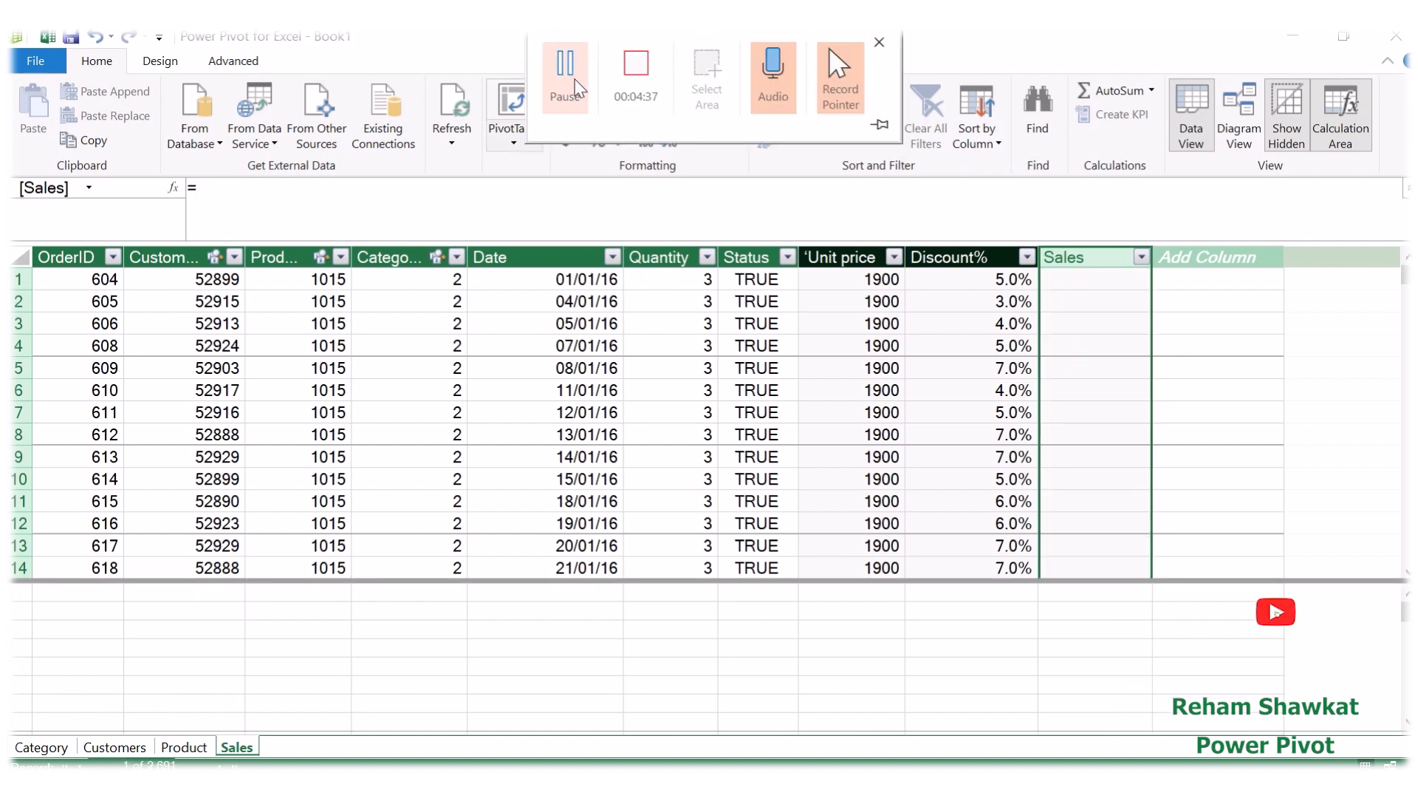
Step: Fill the Sales column with the formula =Sales[Quantity]*Sales['Unit price]*(1-Sales[Discount%])
left_click(315, 195)
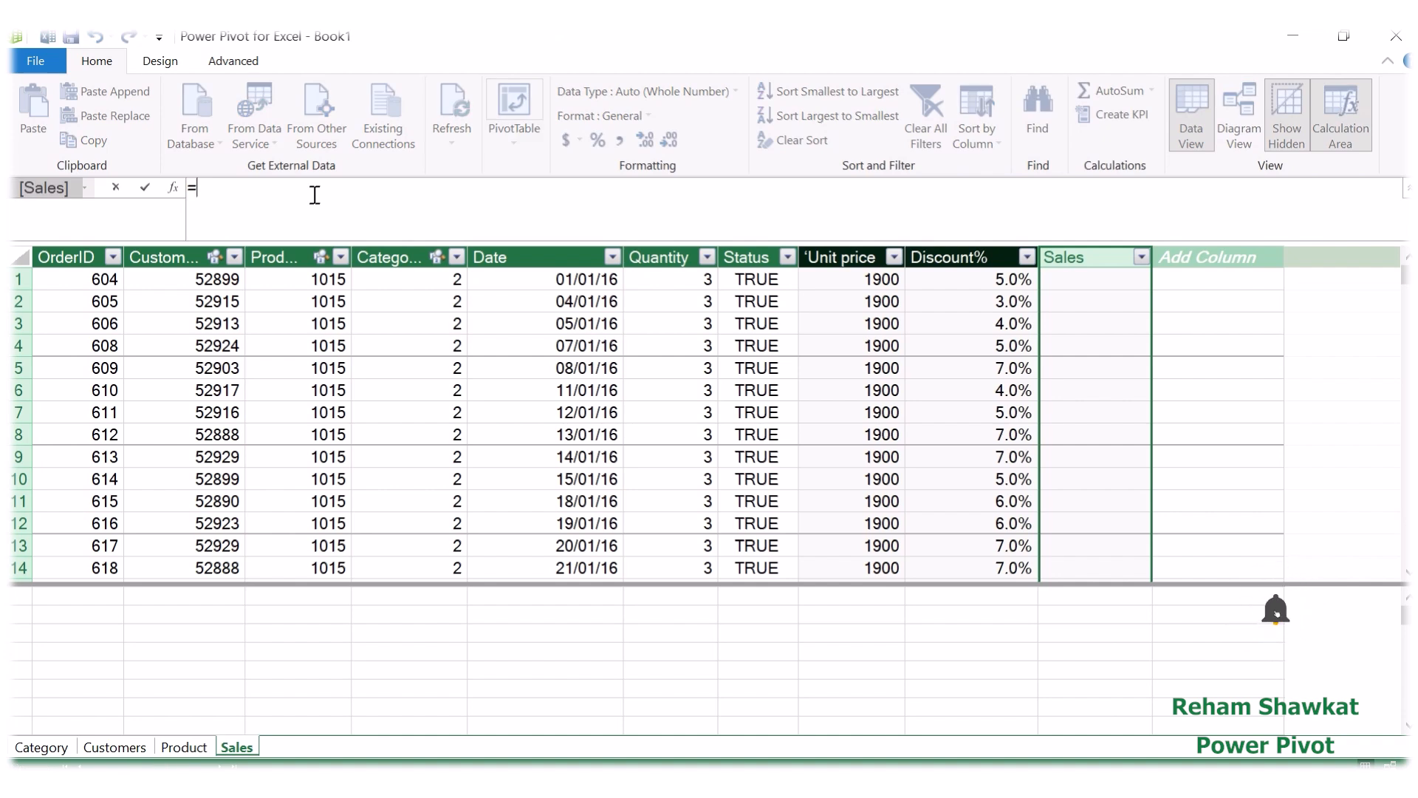
type("sa")
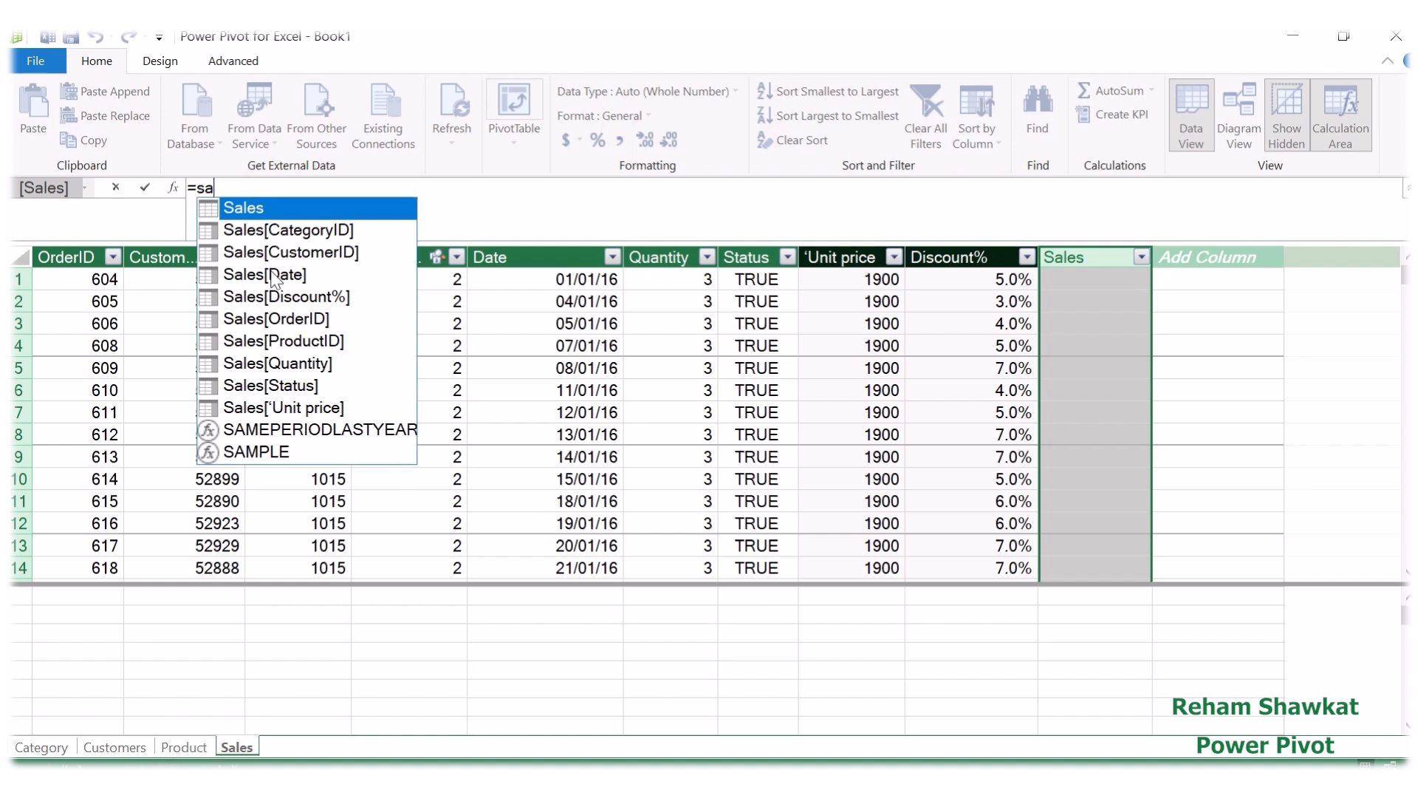
double_click(295, 364)
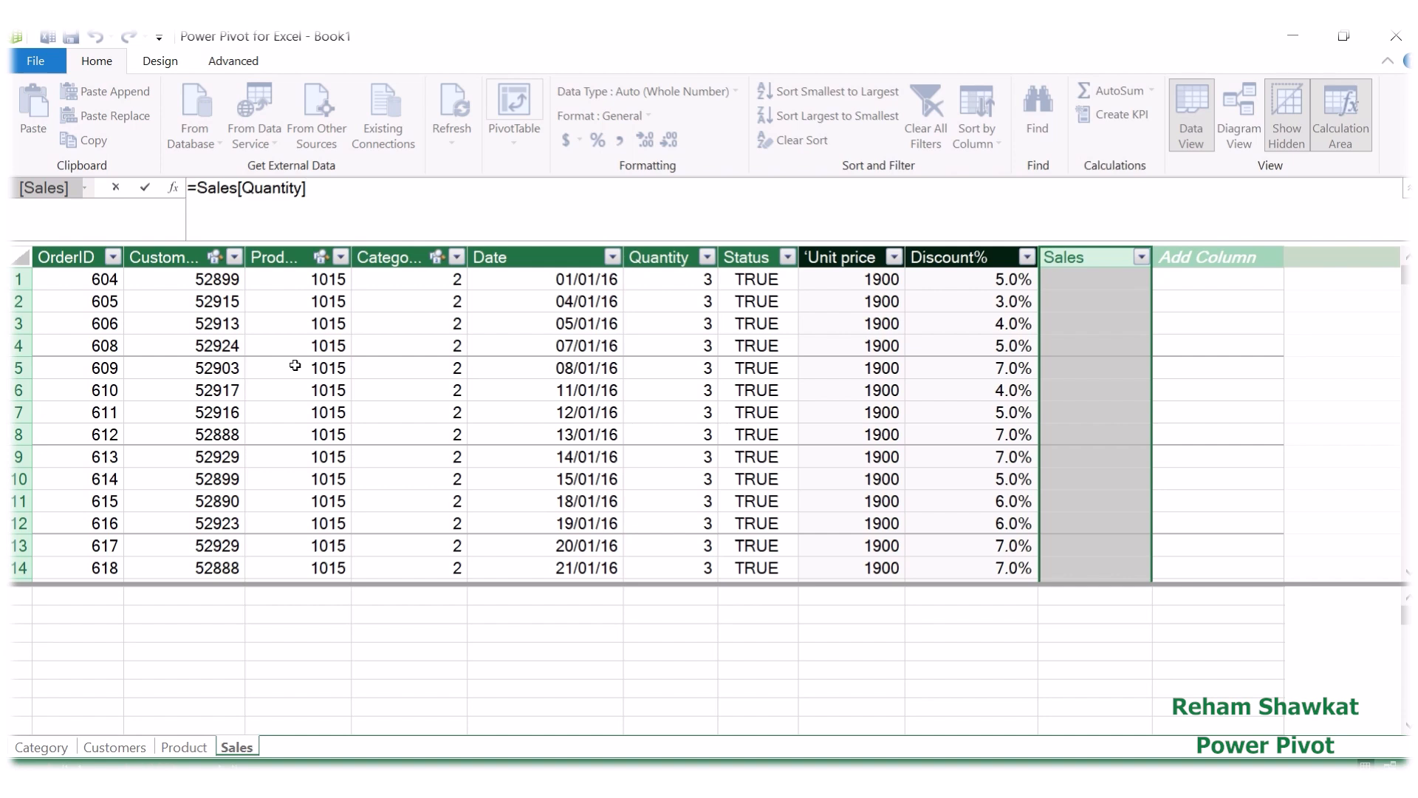
type("*")
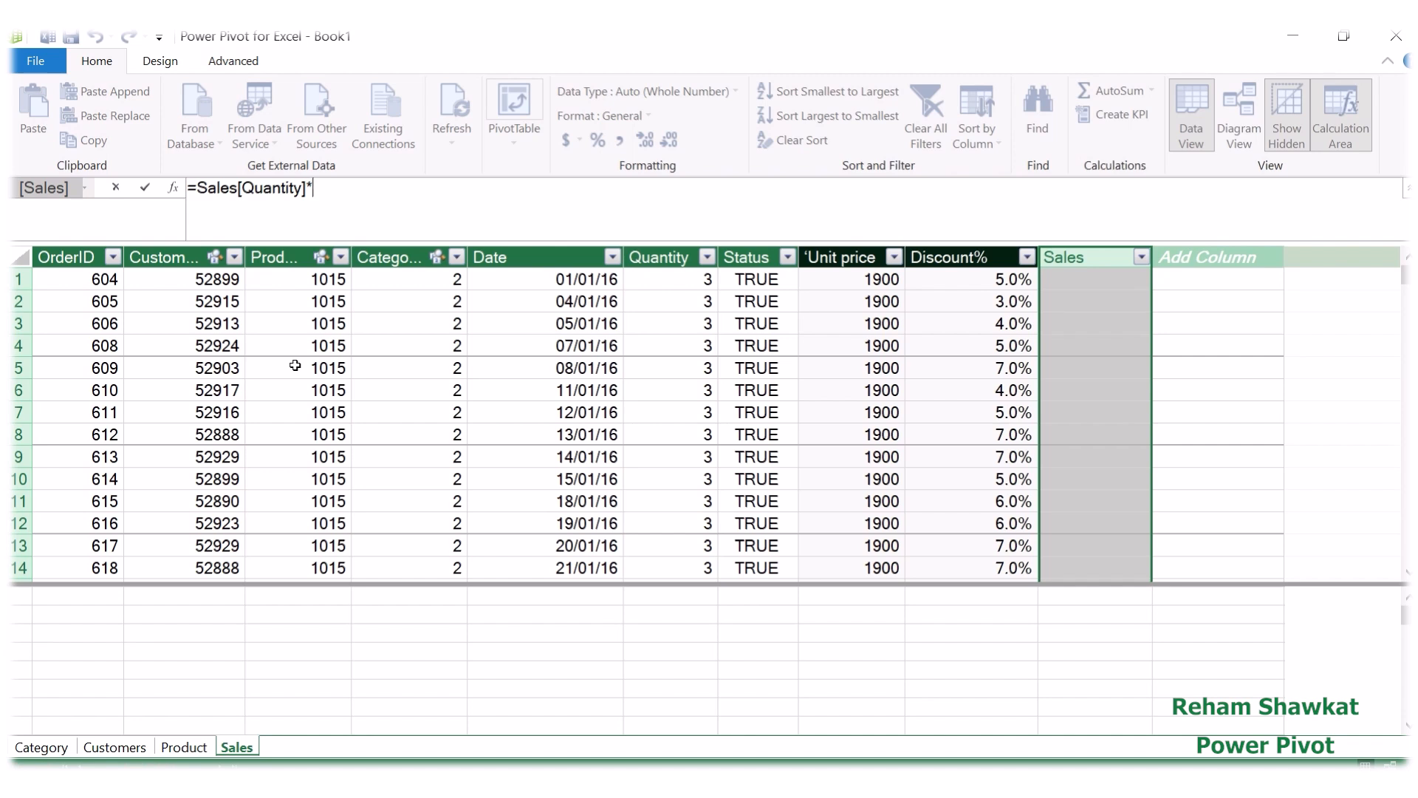
type("s")
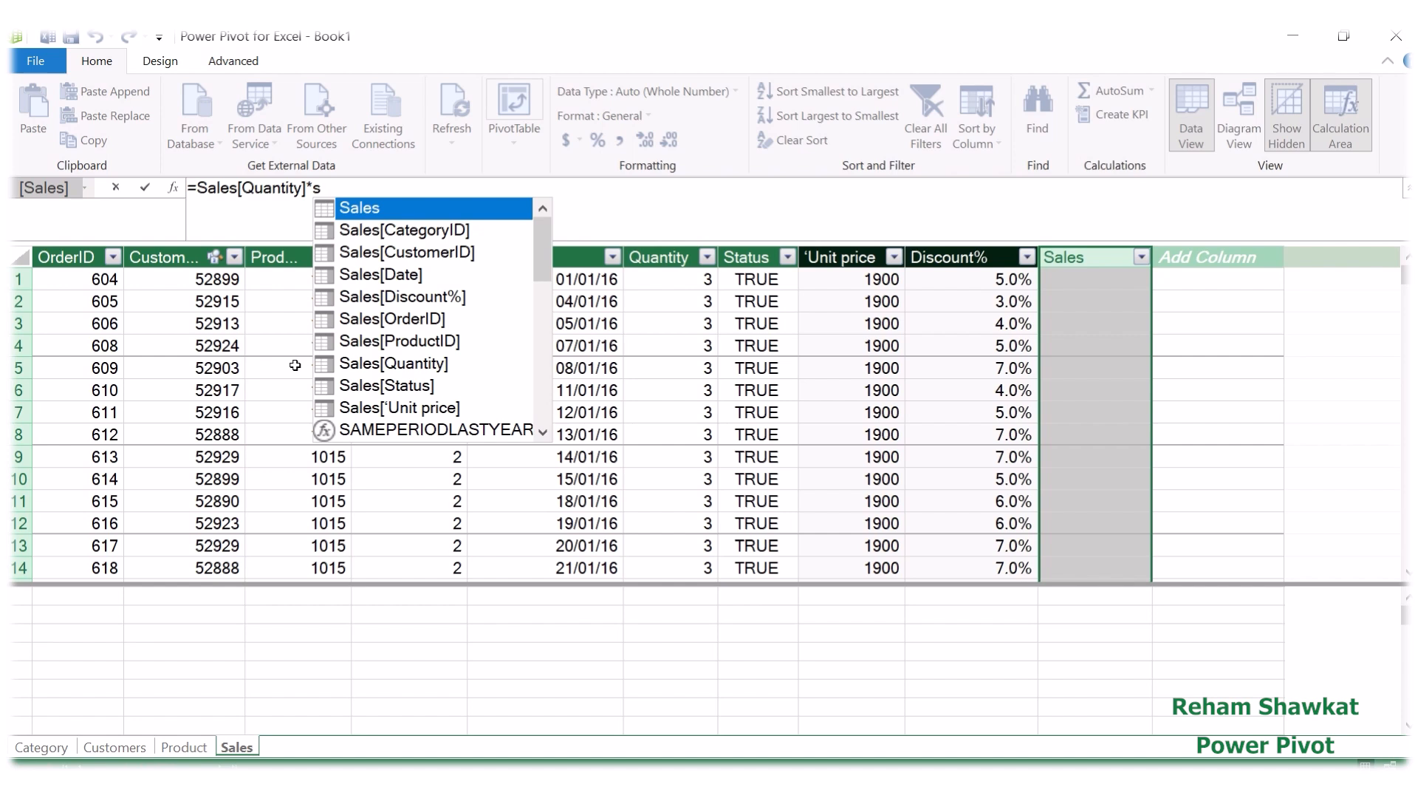
double_click(367, 407)
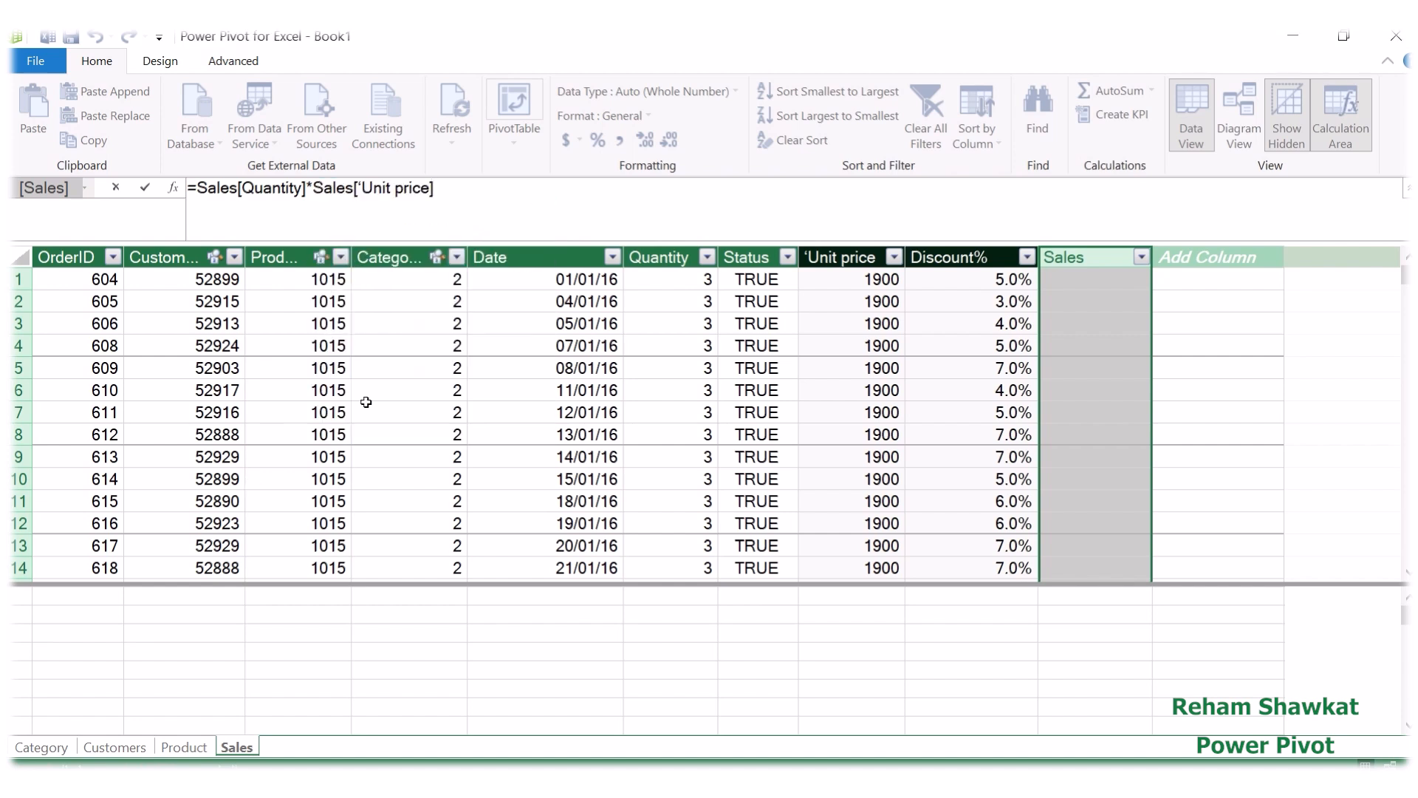
type("*")
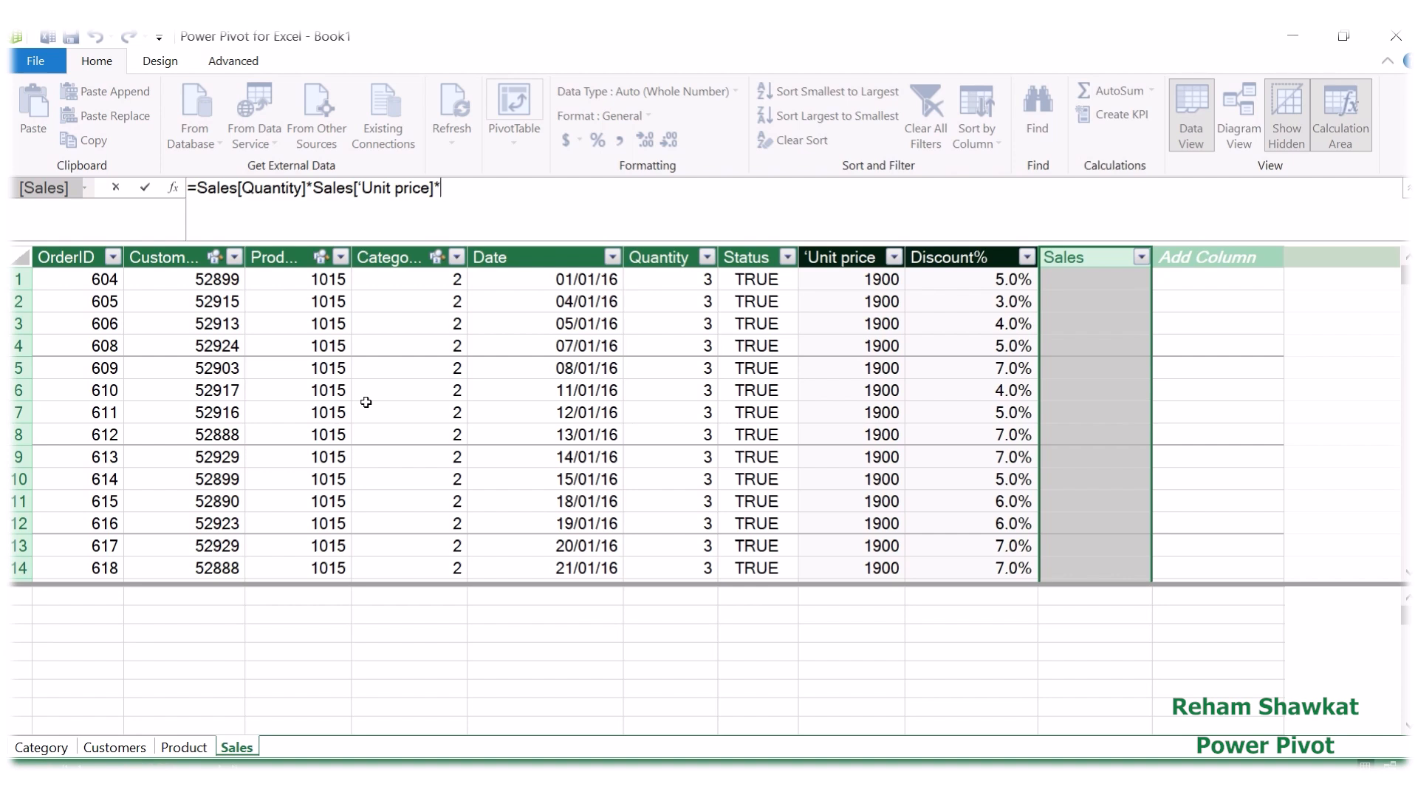
type("(1-sale")
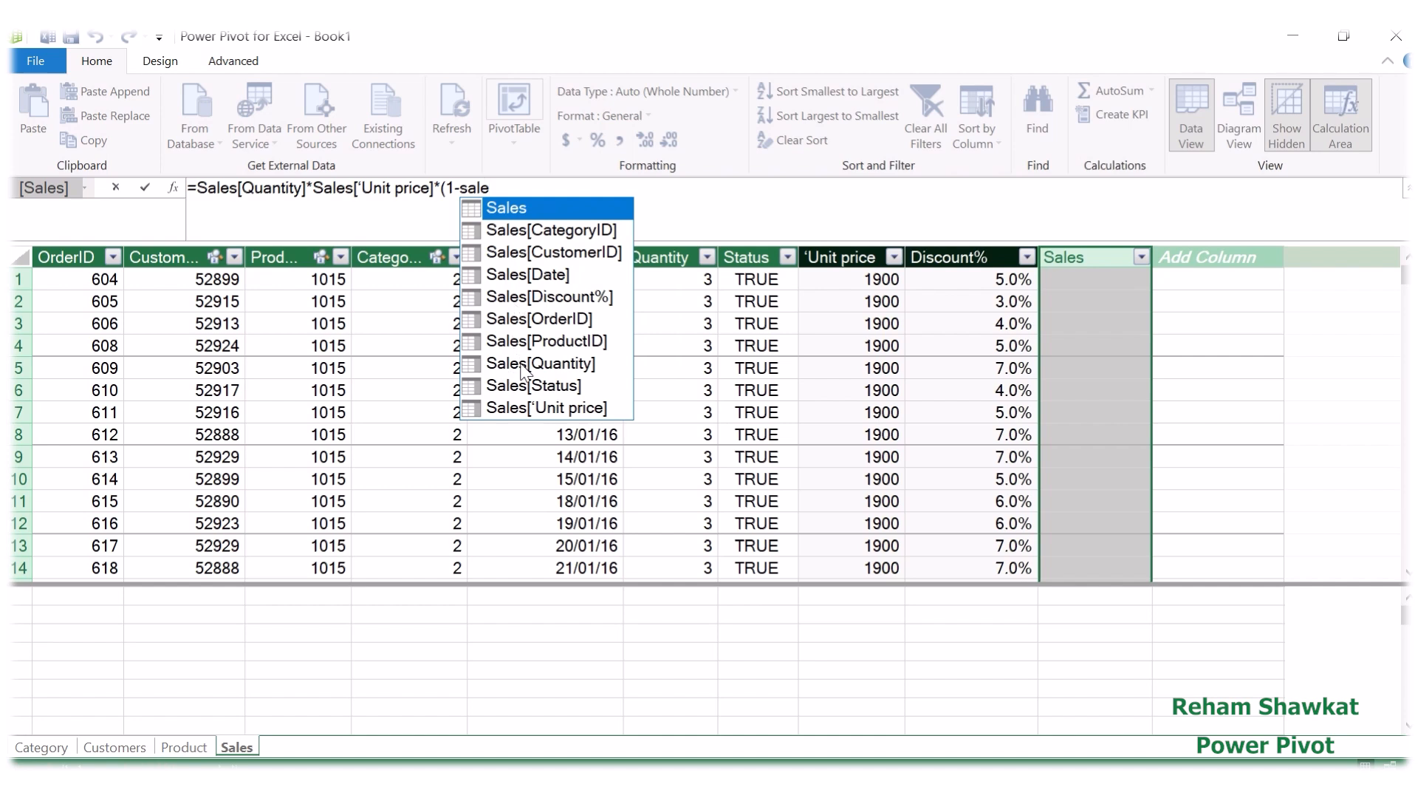
double_click(522, 296)
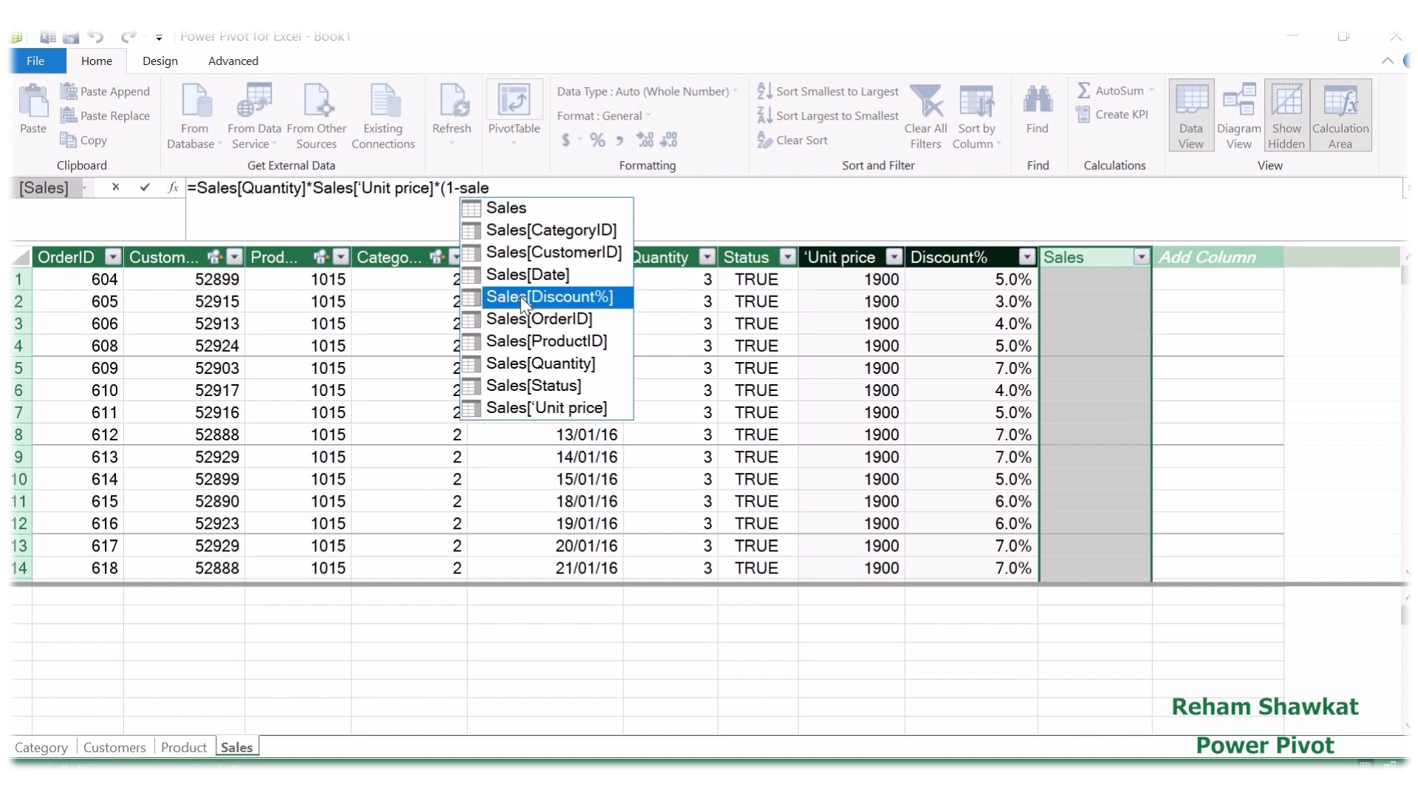
type(")")
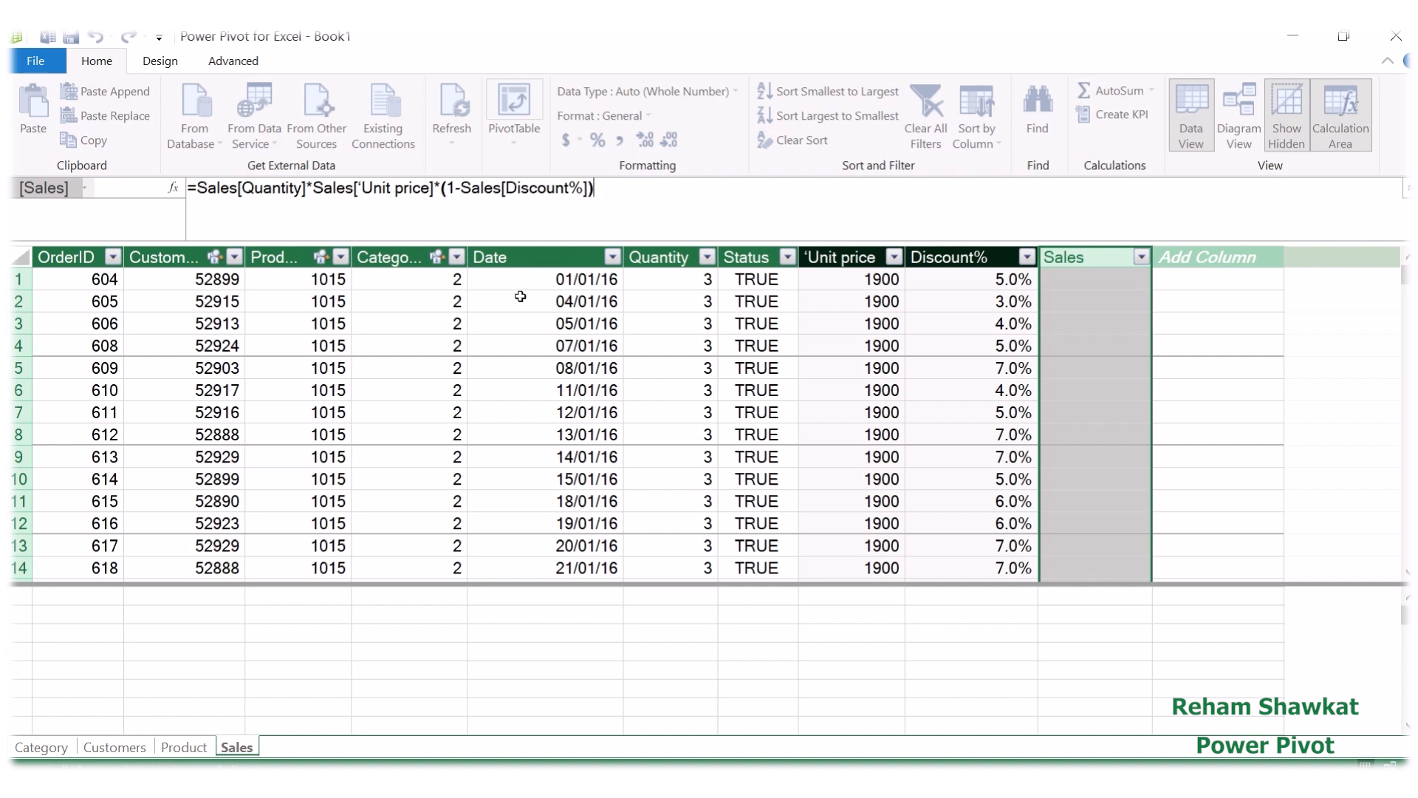
key("Return")
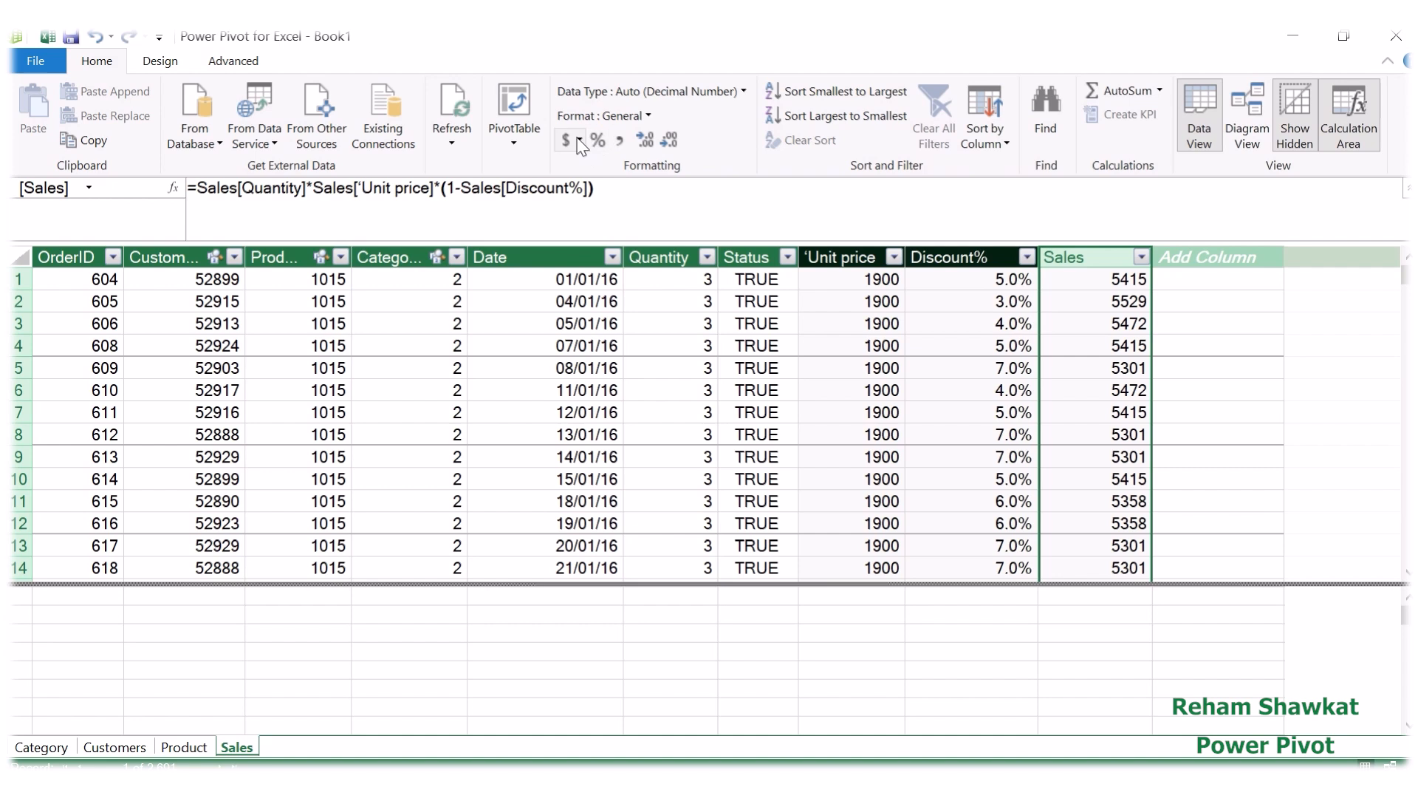
Step: Format the Sales column as English (United States) dollar currency with one decimal place
left_click(579, 141)
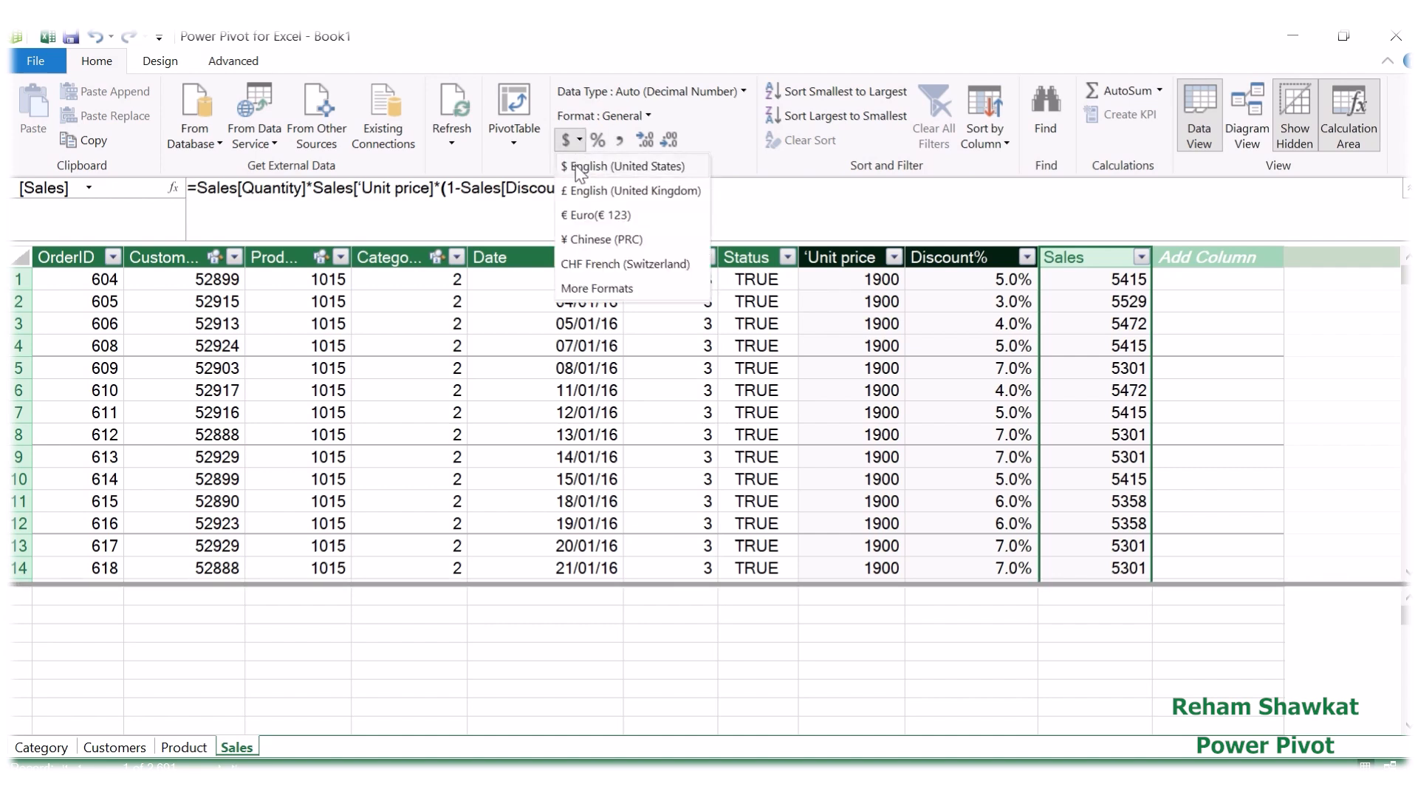
left_click(578, 168)
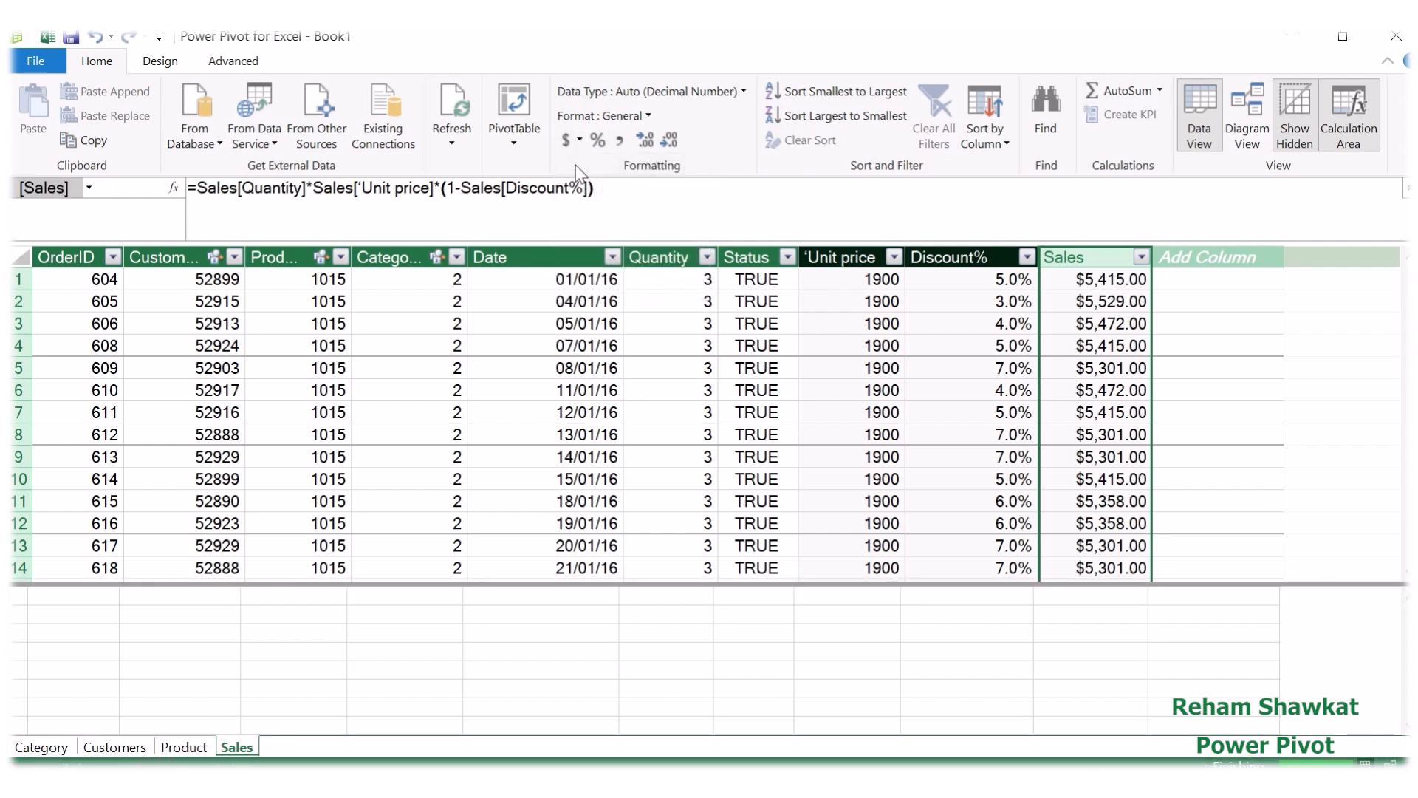
left_click(666, 139)
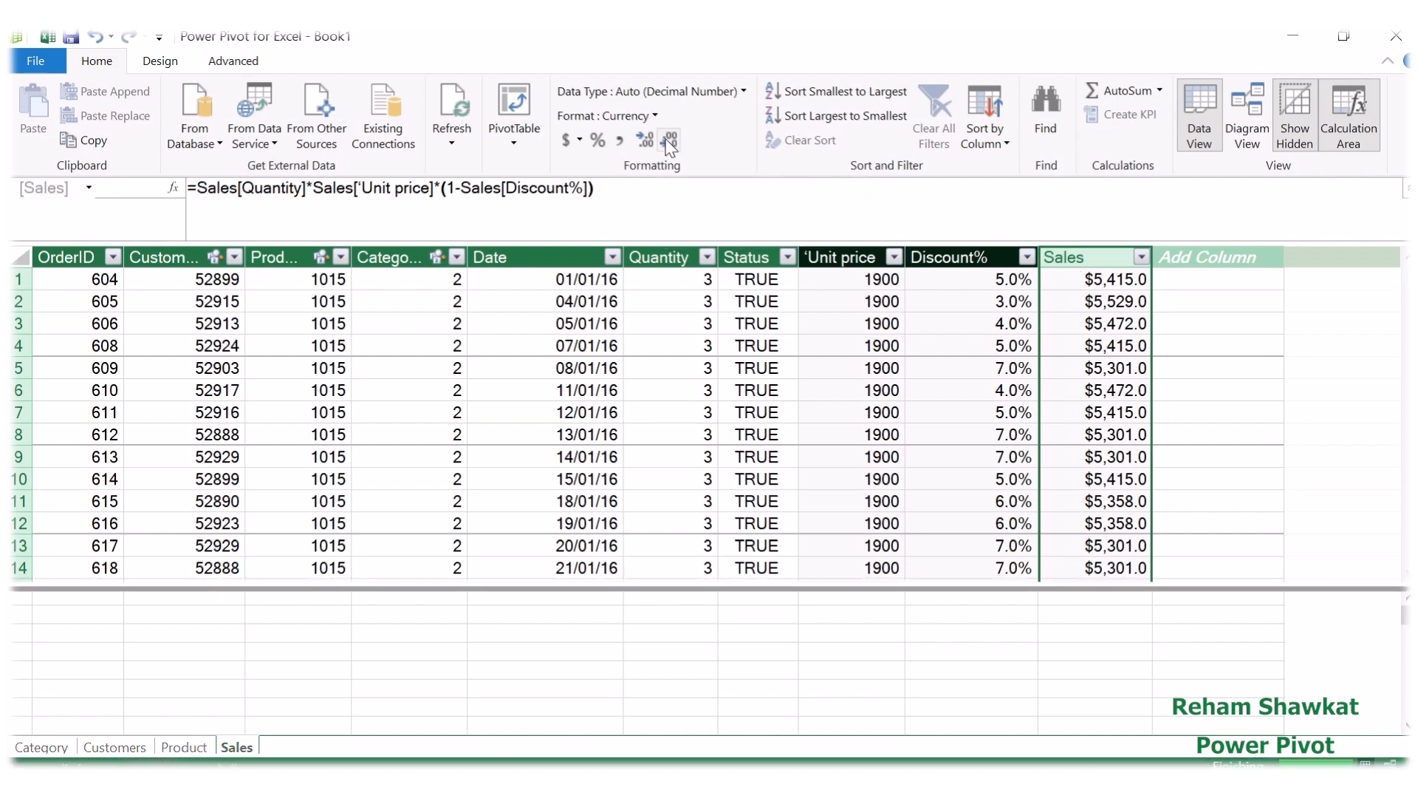
Step: Remove the decimals from the Sales column's currency format and widen the Discount% column slightly
left_click(666, 139)
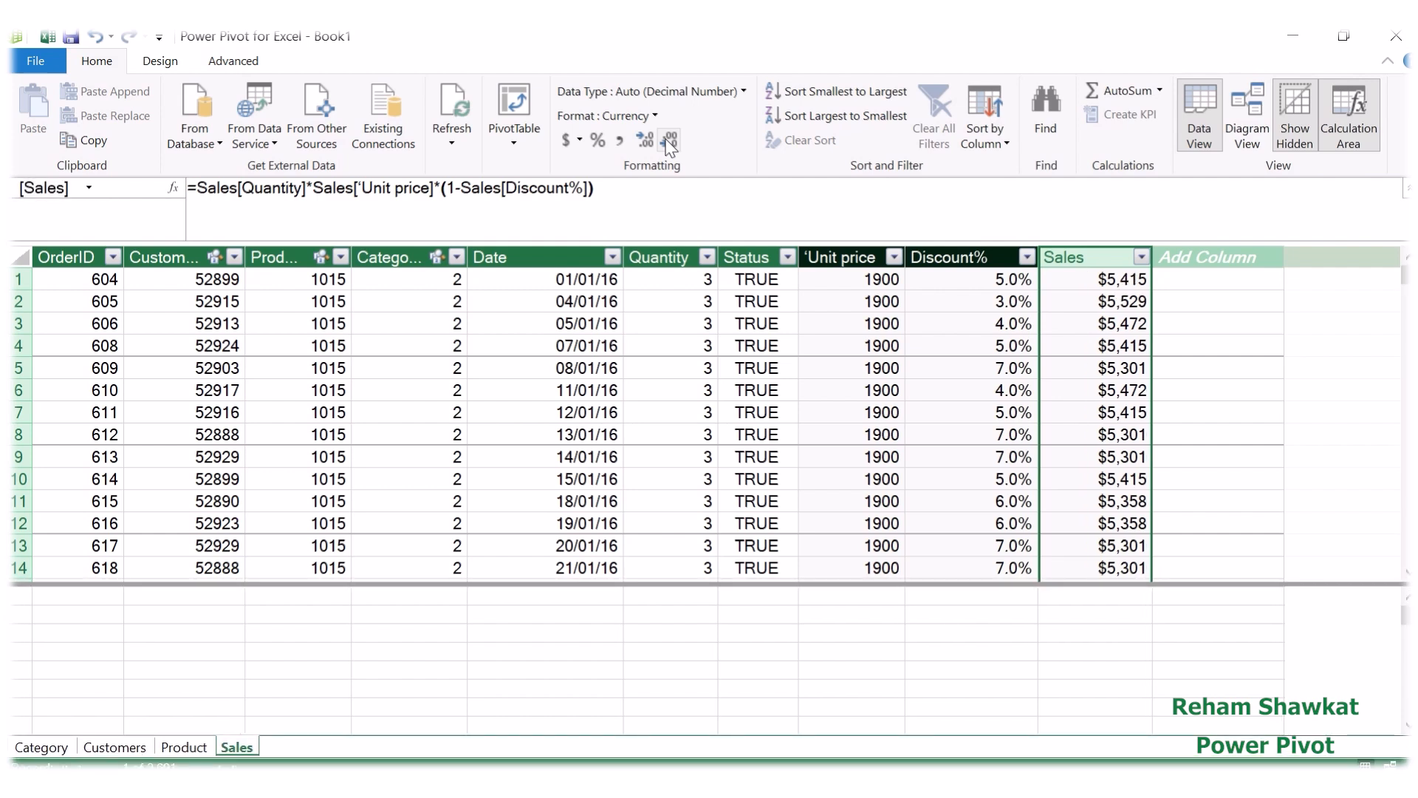
mouse_move(669, 37)
mouse_move(1038, 259)
left_mouse_down()
mouse_move(1095, 264)
mouse_move(1064, 265)
left_mouse_up()
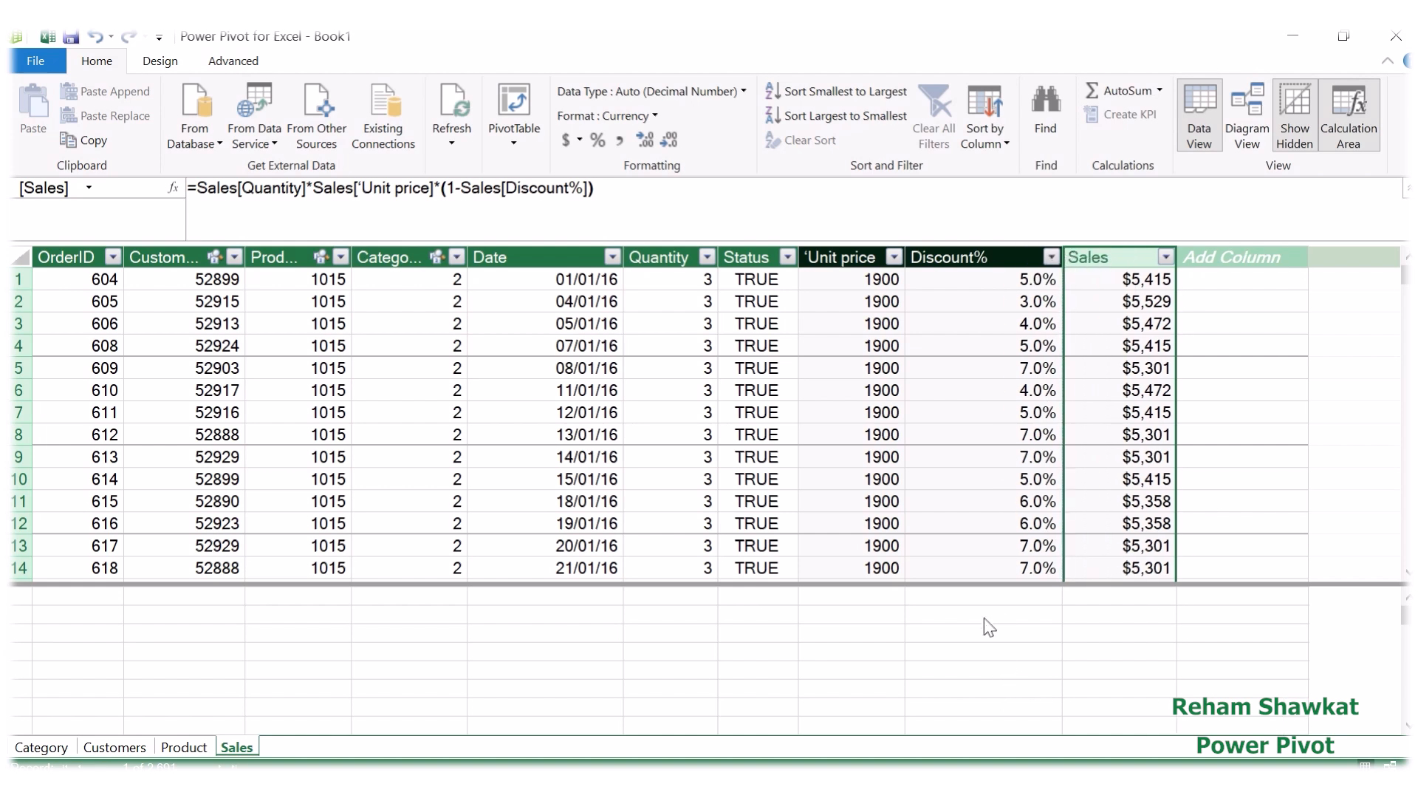
Step: Begin a measure named Total Sales in the calculation area cell under the Discount% column
left_click(972, 640)
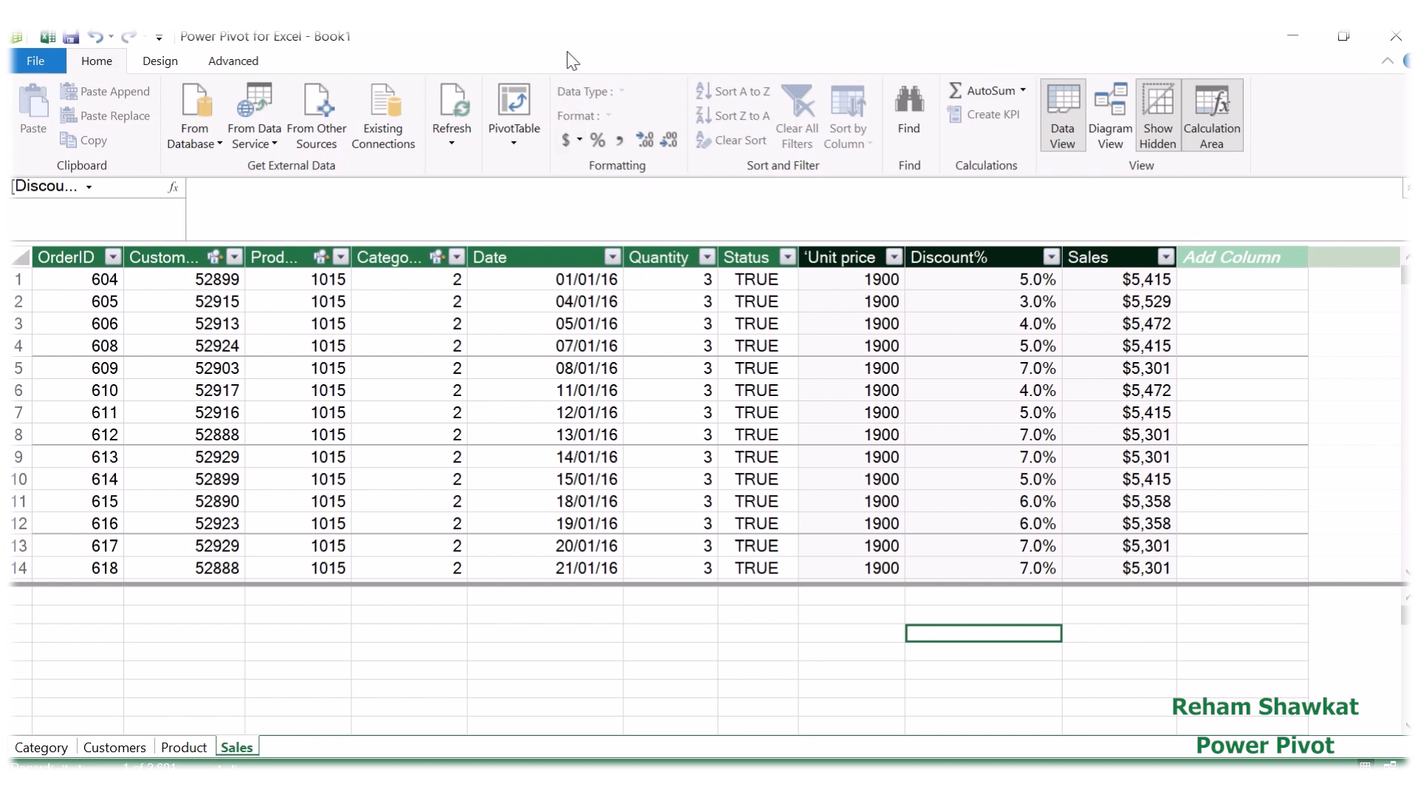
mouse_move(598, 35)
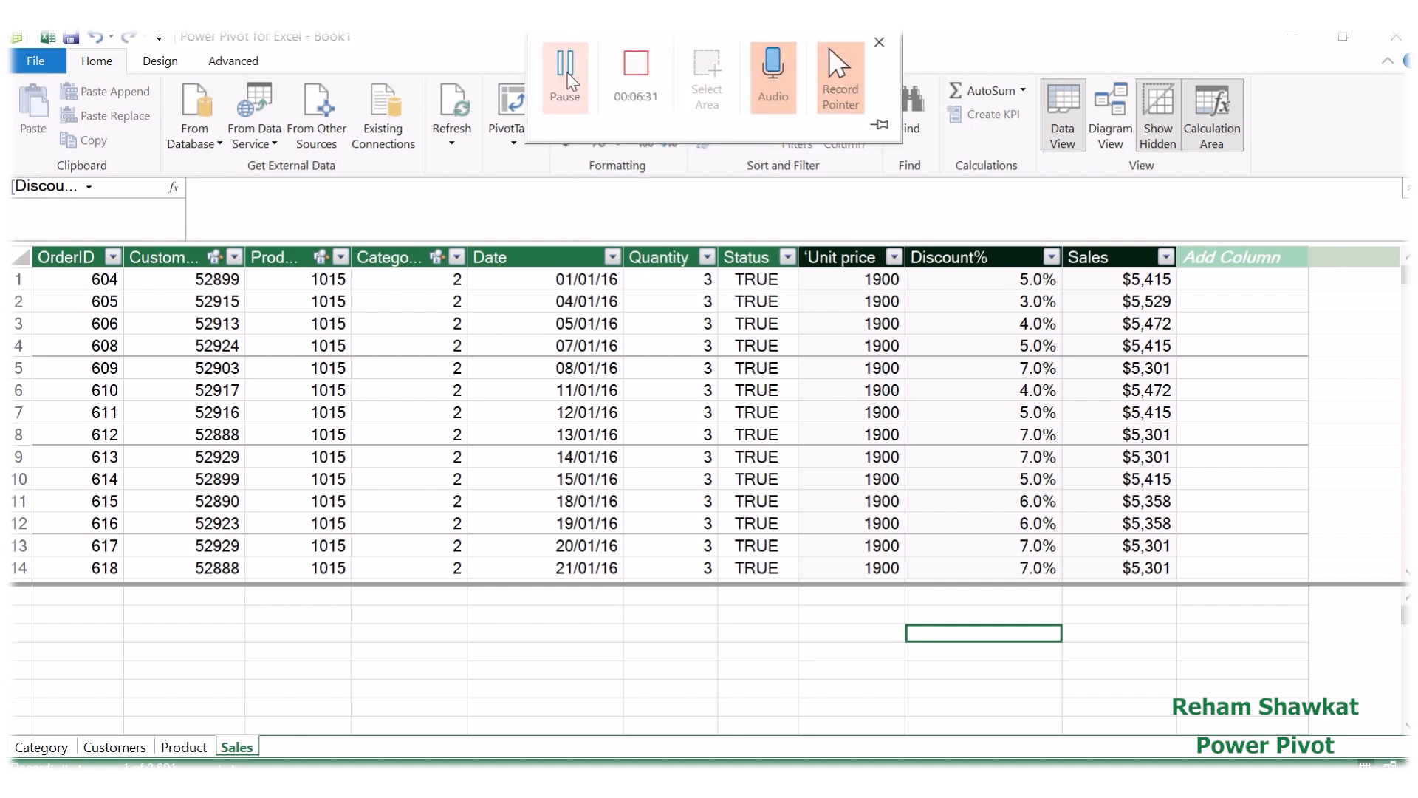
left_click(344, 208)
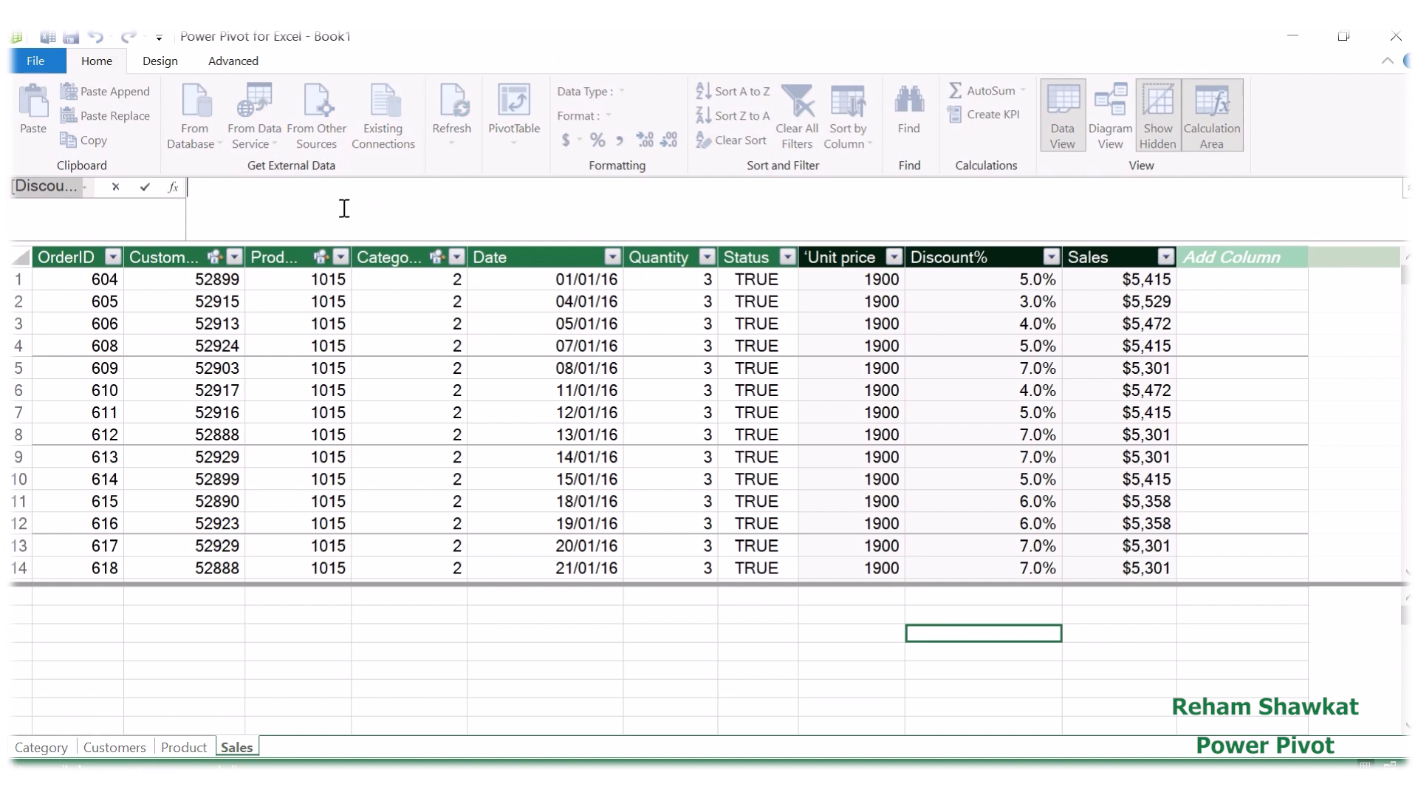
type("Total Sal")
type("es:=")
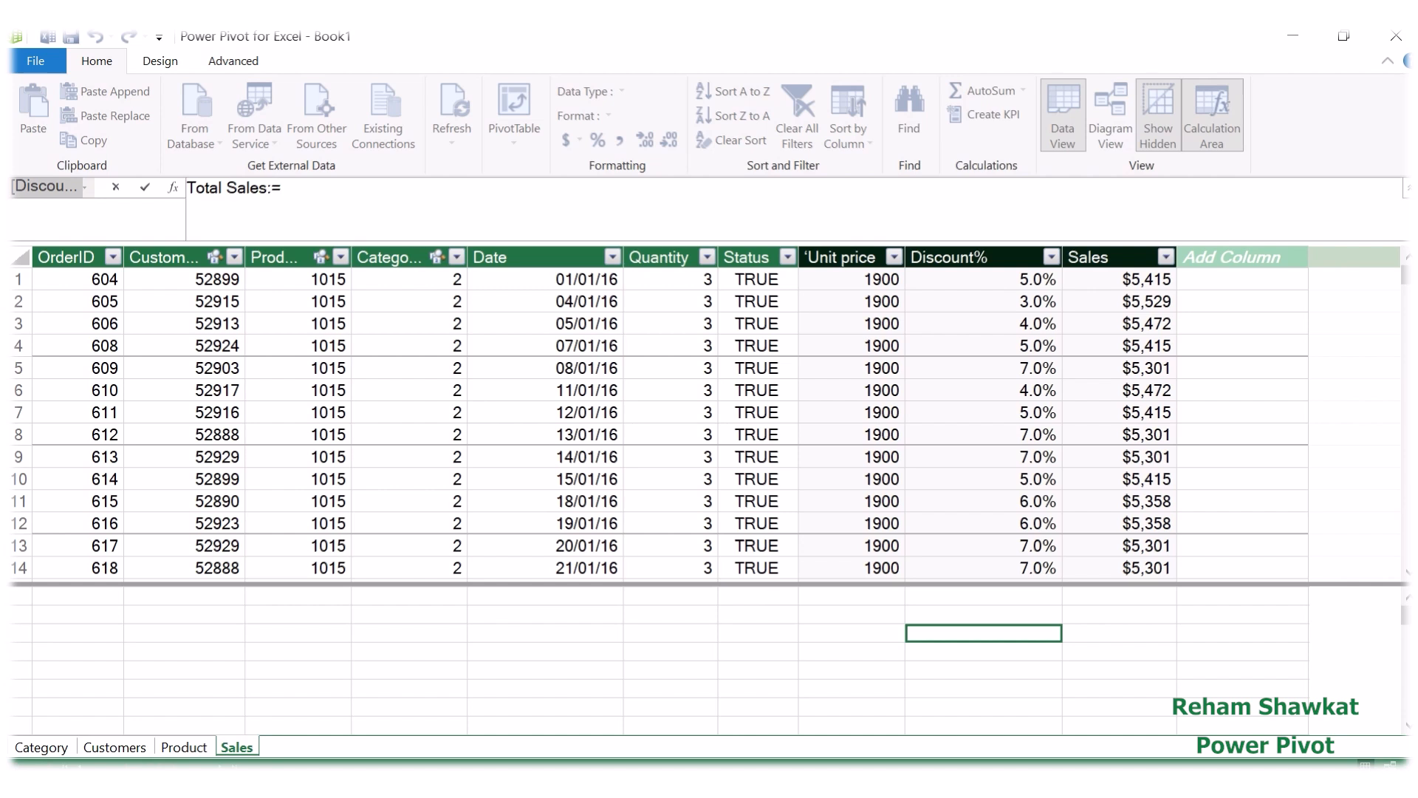
type("sum")
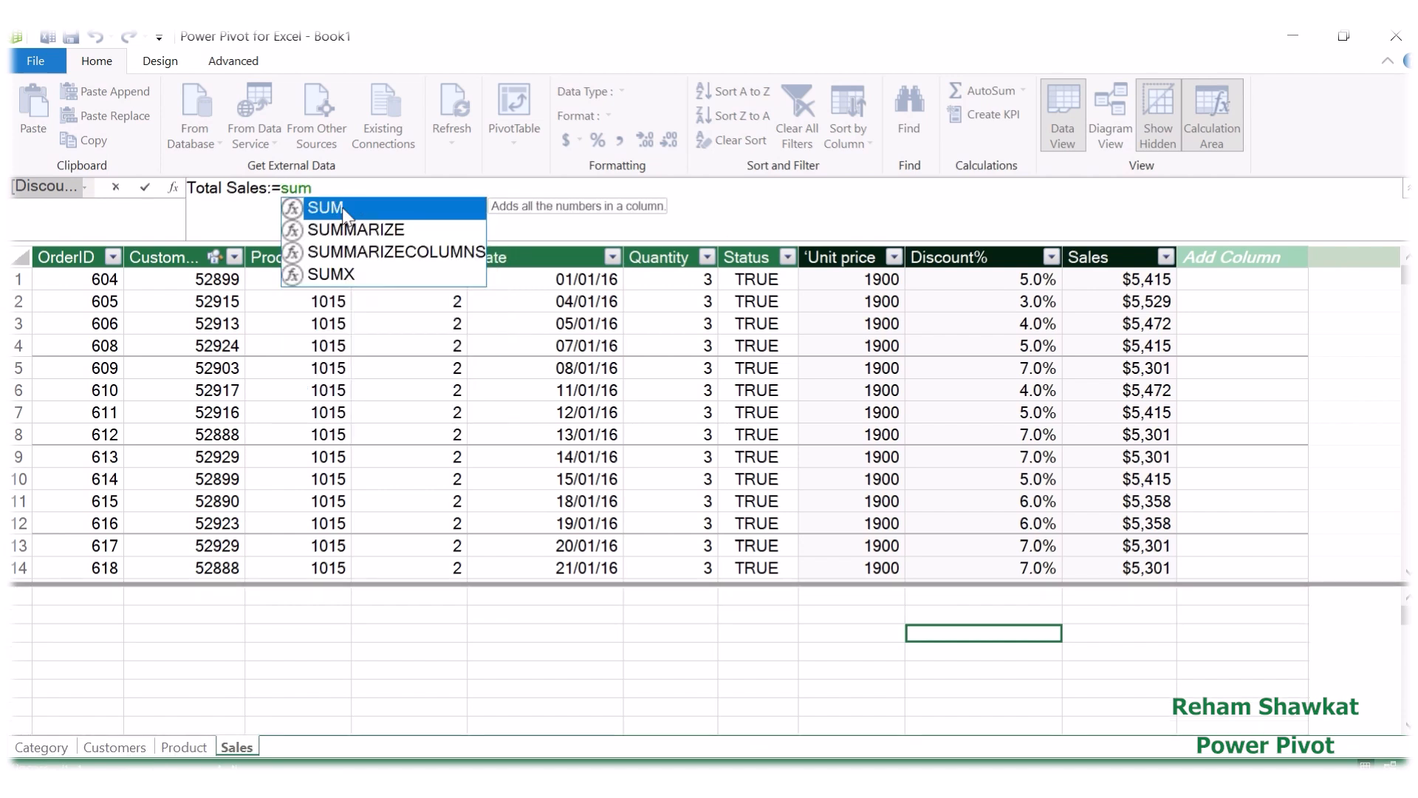
Step: Complete the Total Sales measure with the formula sum(Sales[Sales]) and widen the Discount% column to fit it
mouse_move(519, 40)
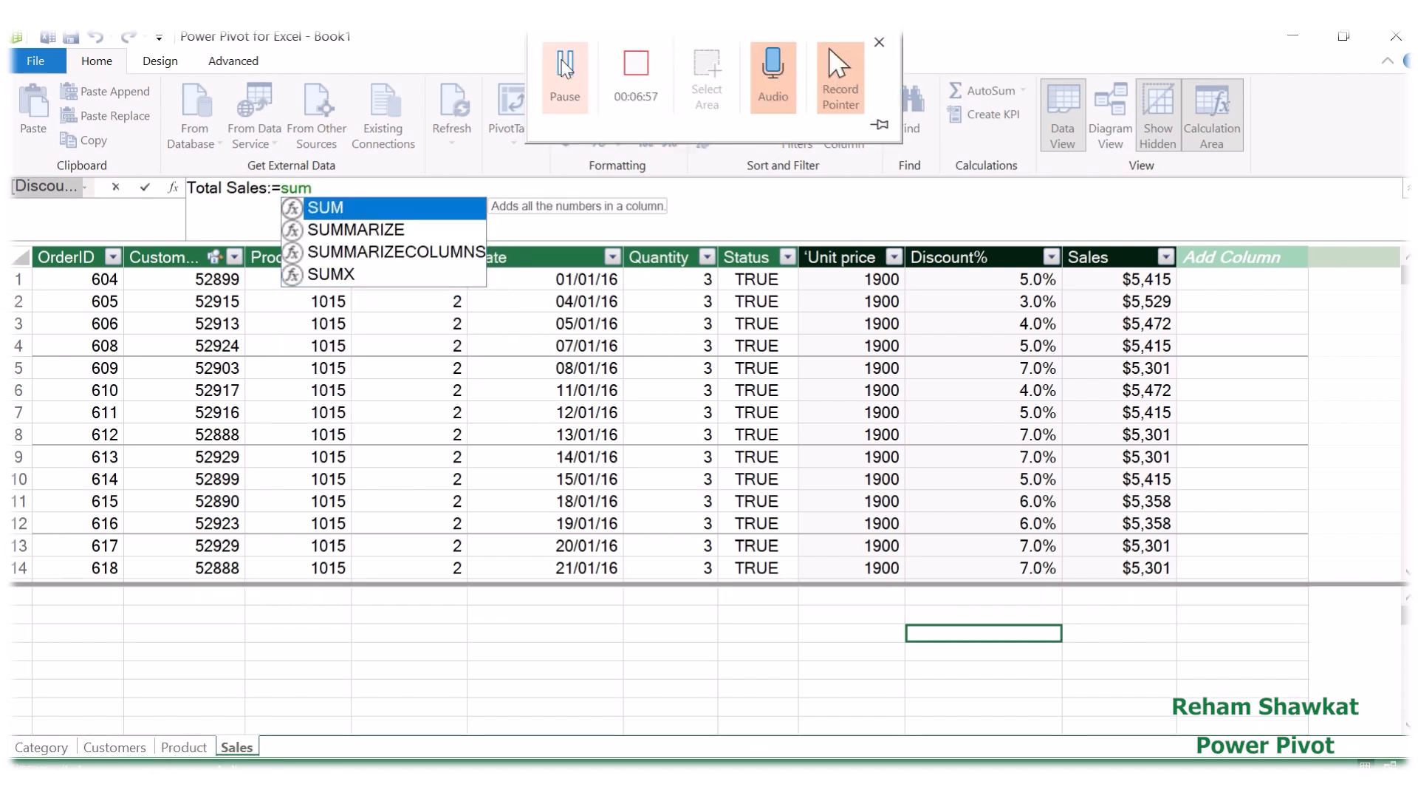
left_click(323, 194)
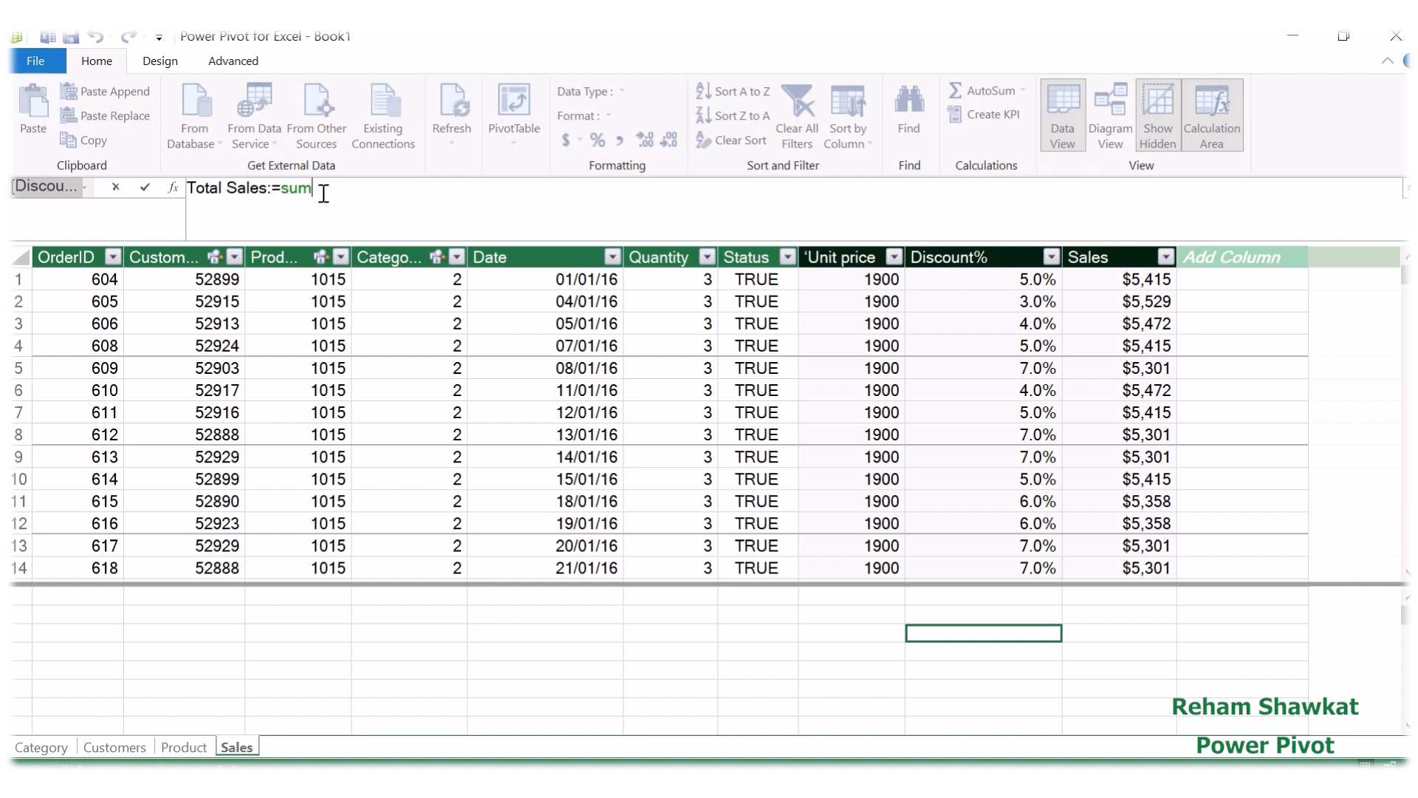
type("(")
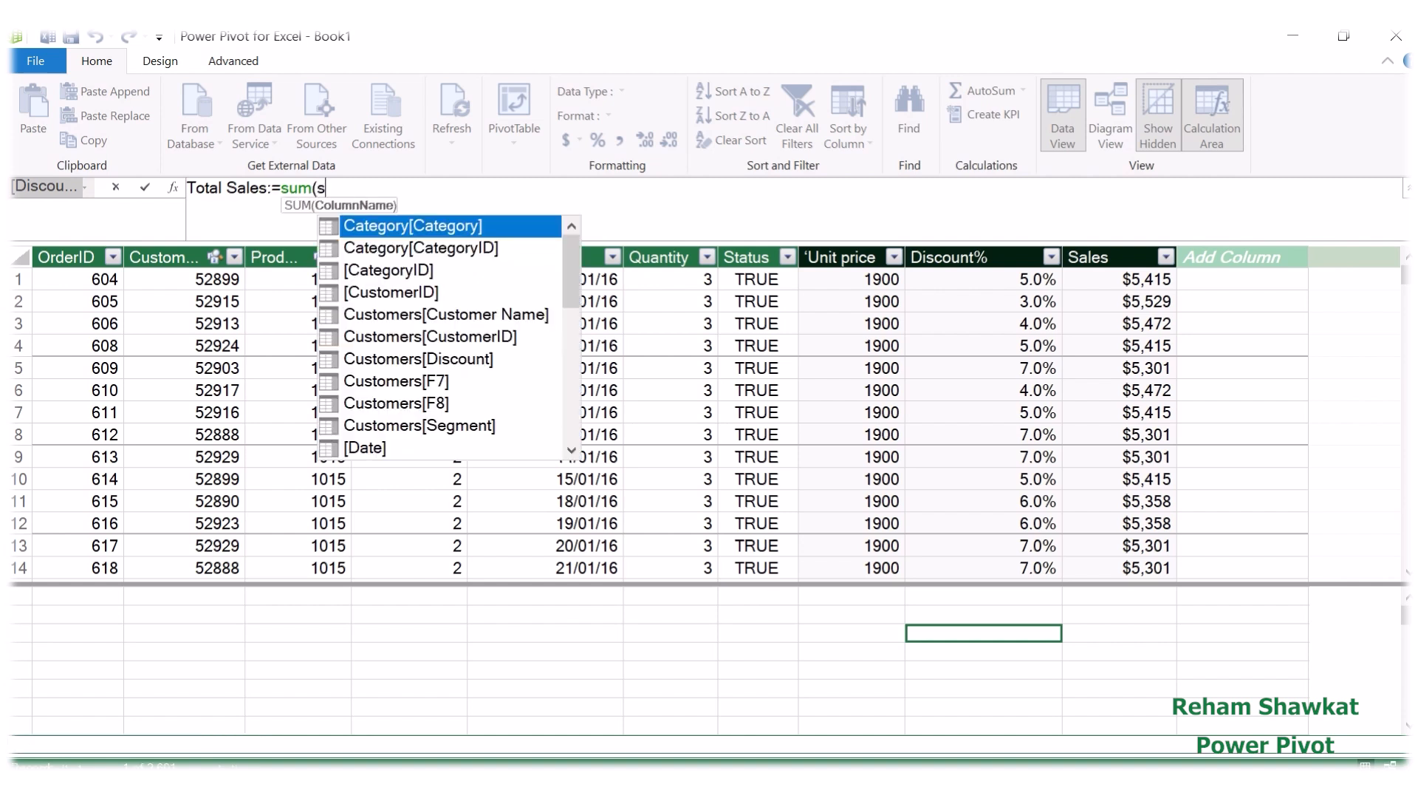
type("sal")
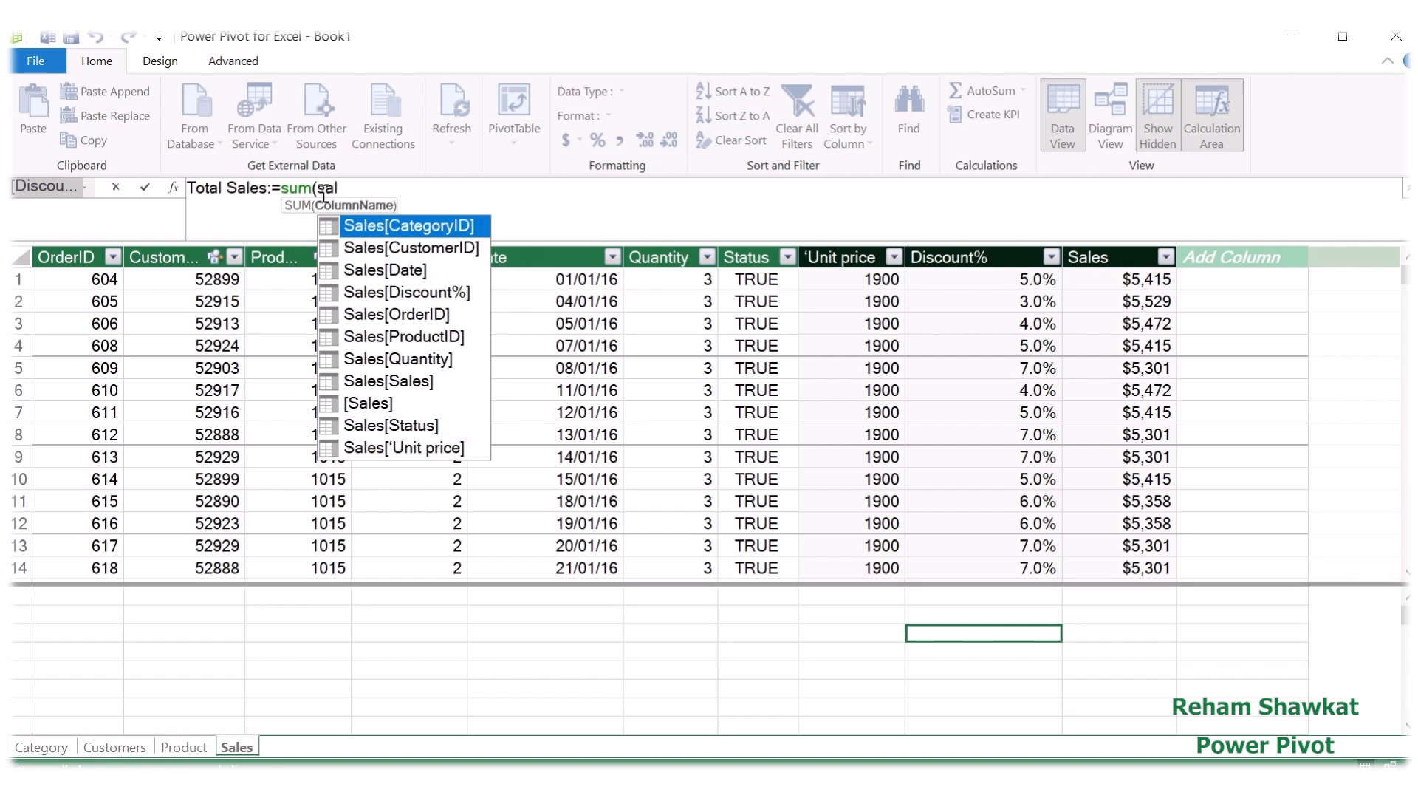
double_click(378, 382)
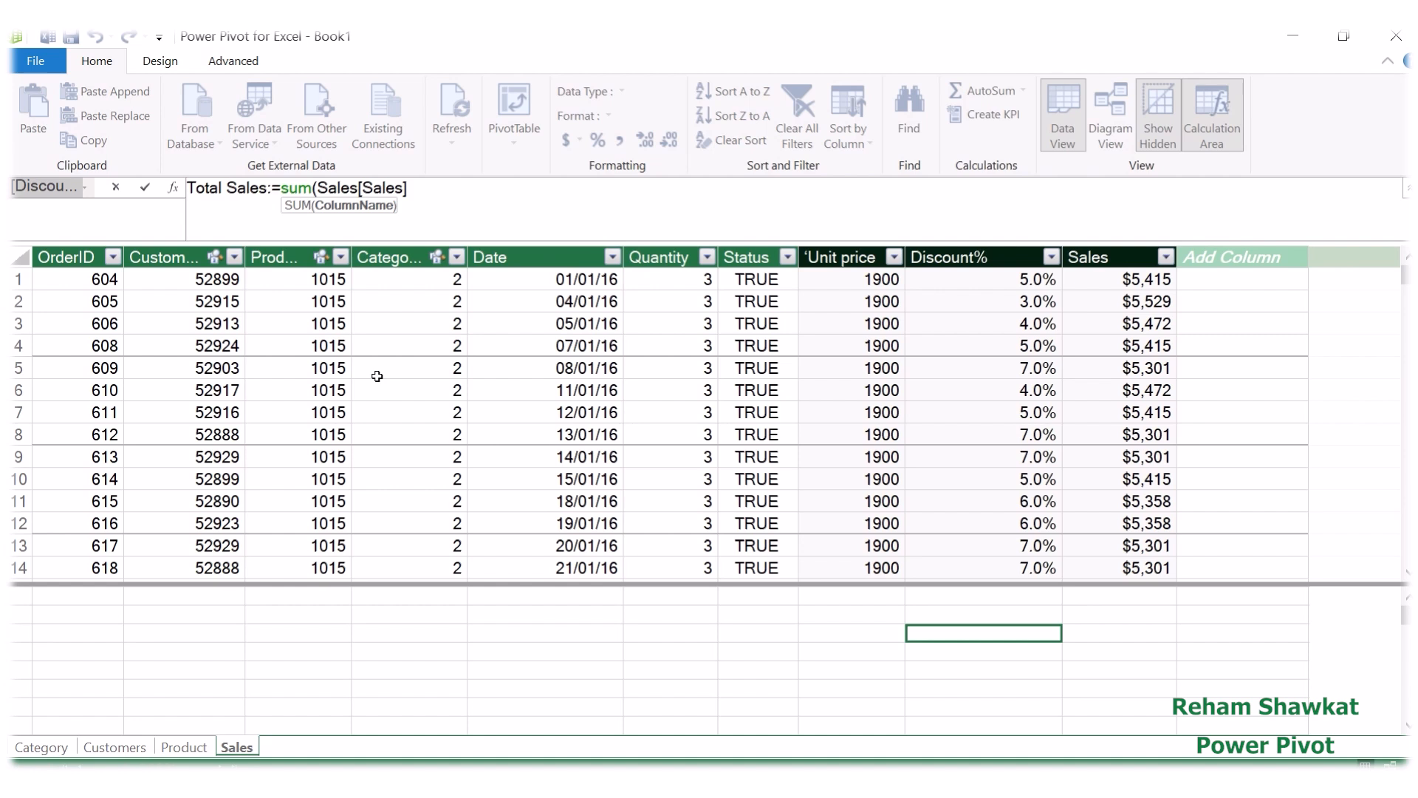
type(")")
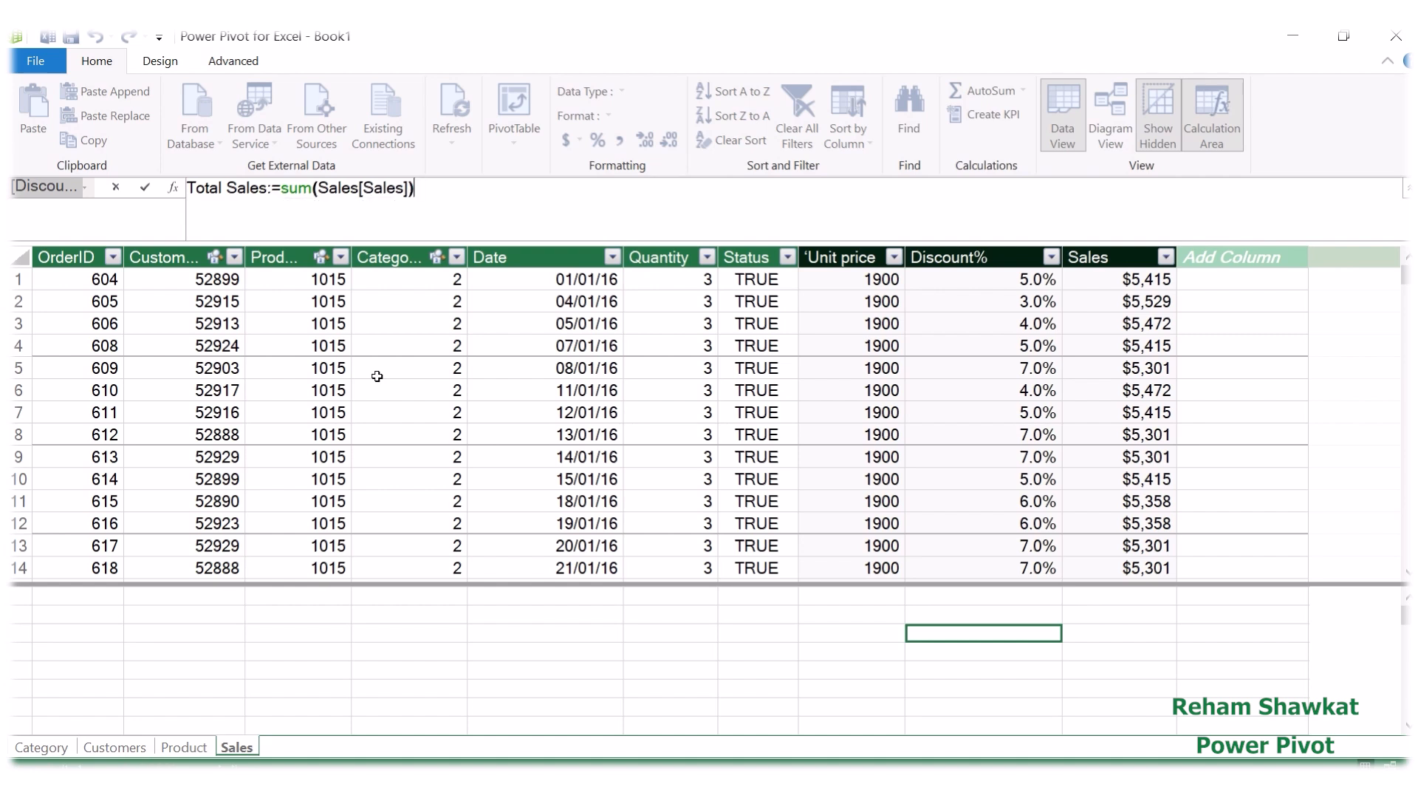
key("Return")
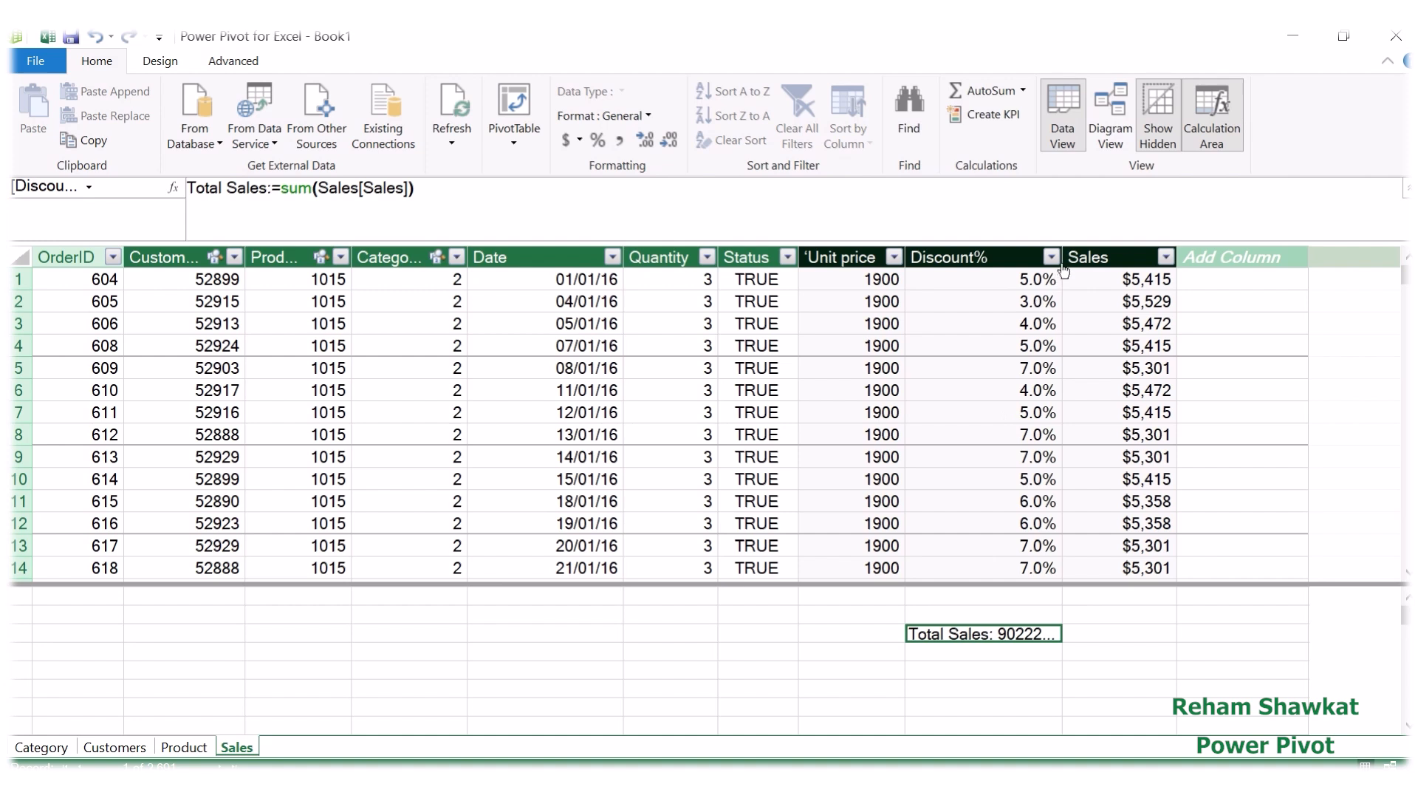
left_click_drag(1062, 260, 1132, 265)
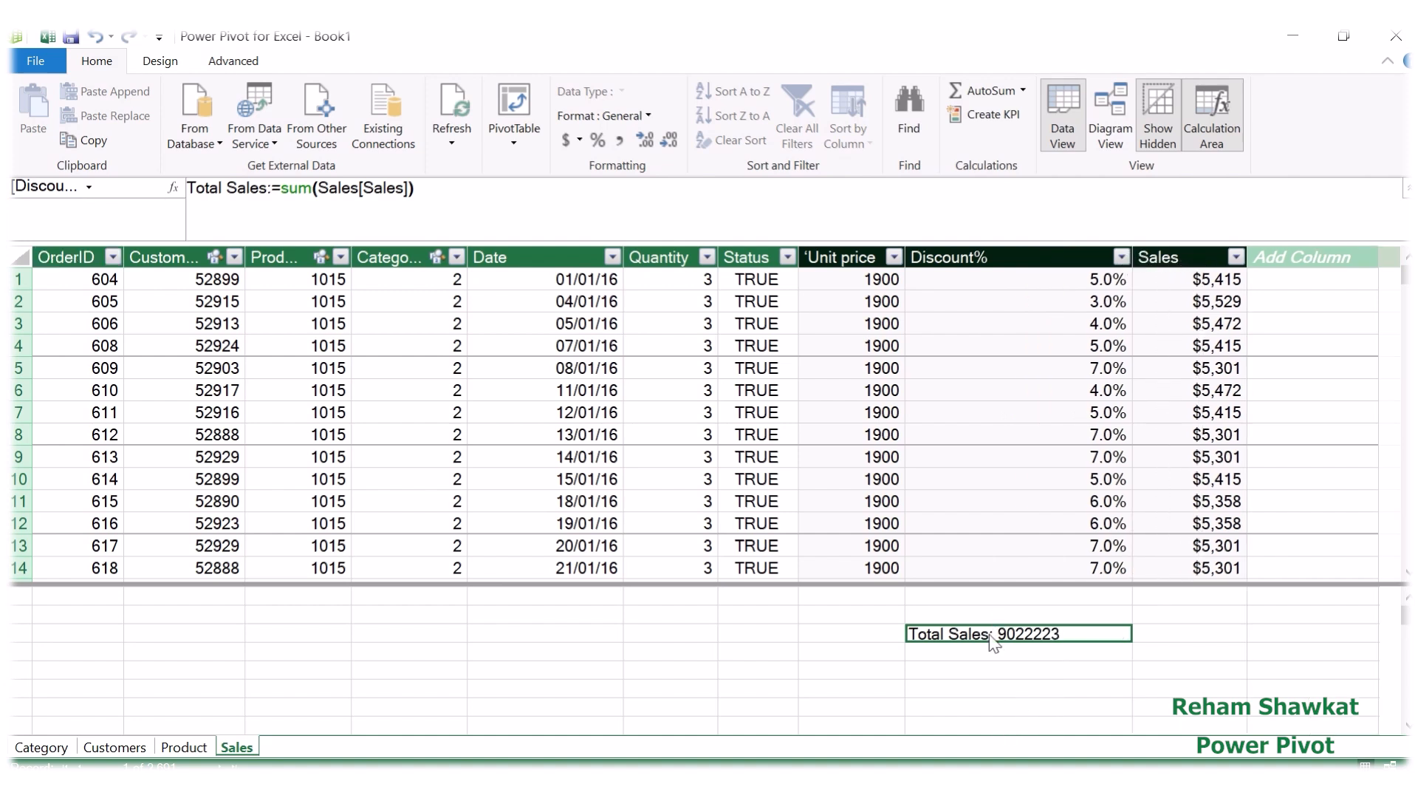